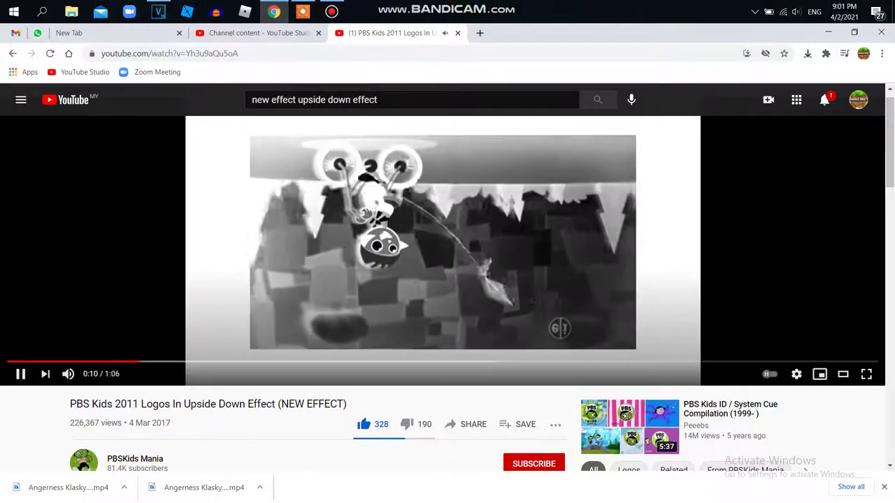
- Pause the upside down effect video, rewind it to the start and expand its description to read the effect recipe
key(space)
click(9, 362)
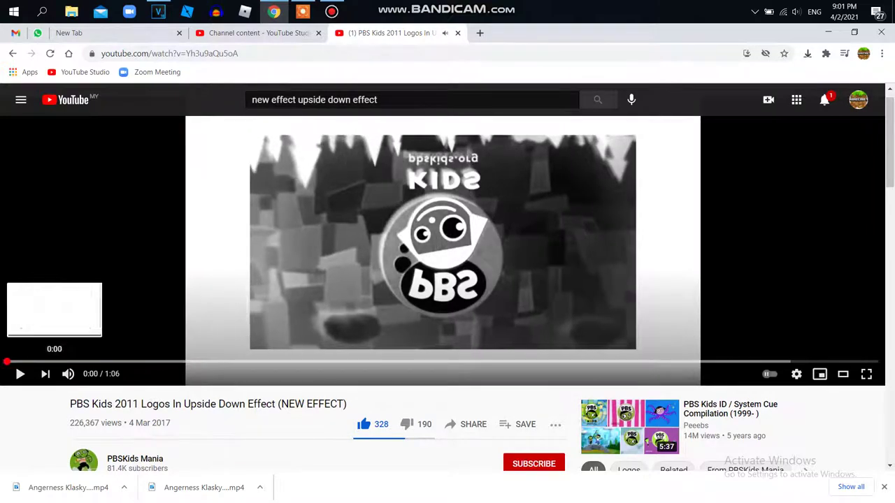
scroll(448, 280, down, 3)
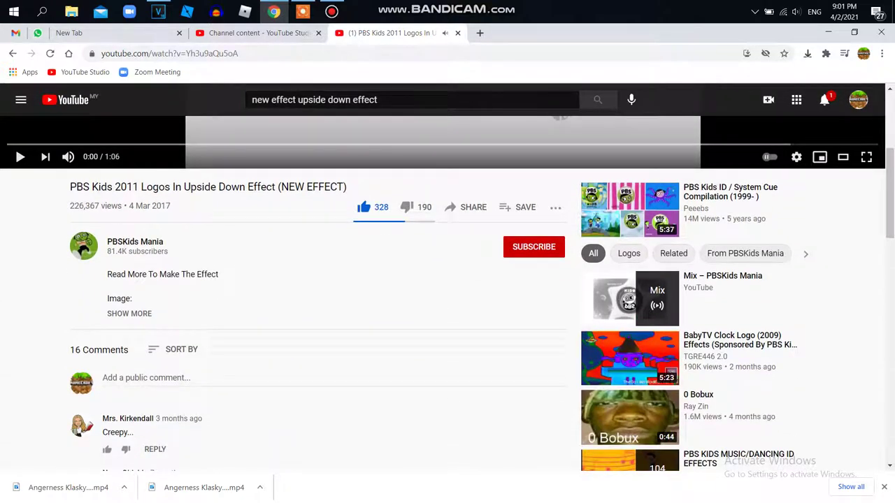
click(824, 99)
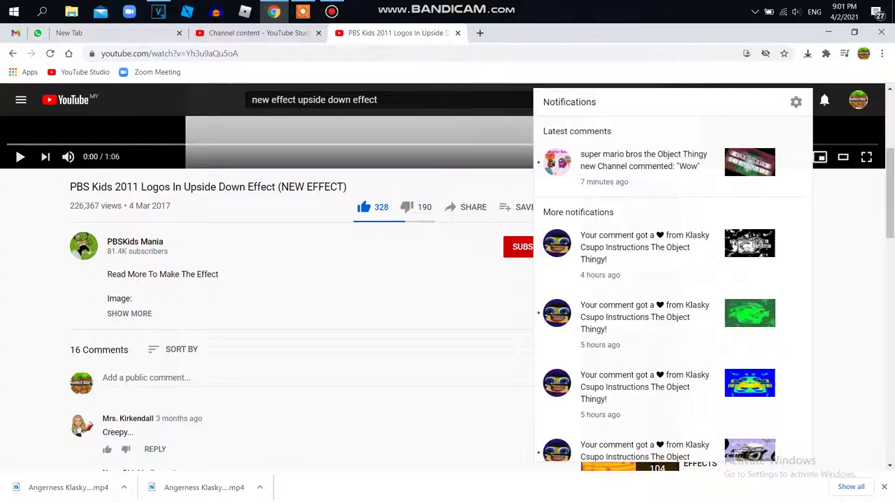
click(824, 99)
scroll(448, 280, down, 2)
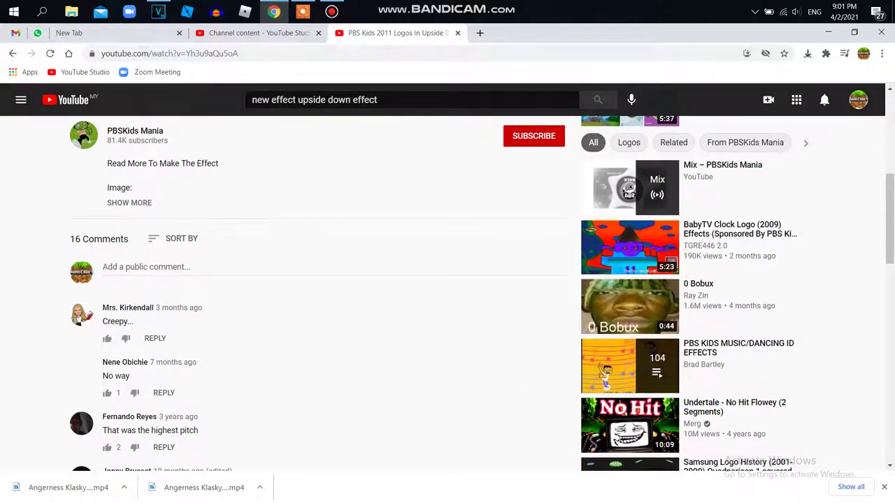
click(129, 202)
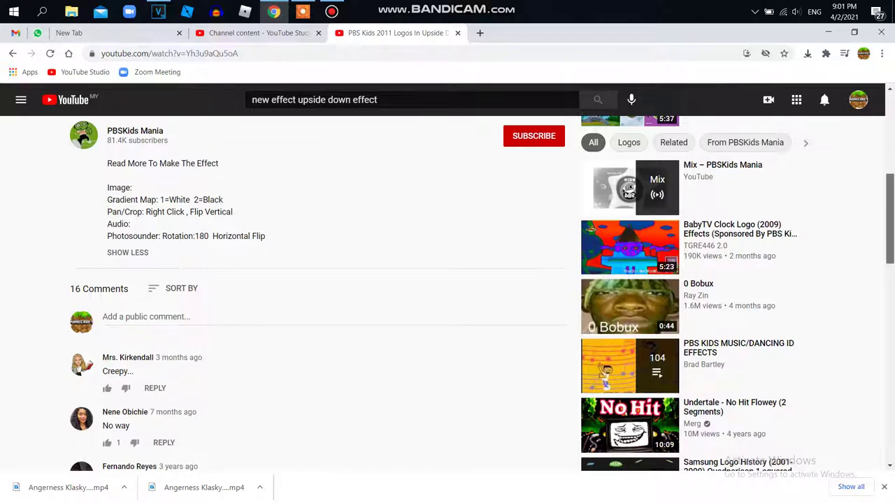
scroll(447, 293, up, 5)
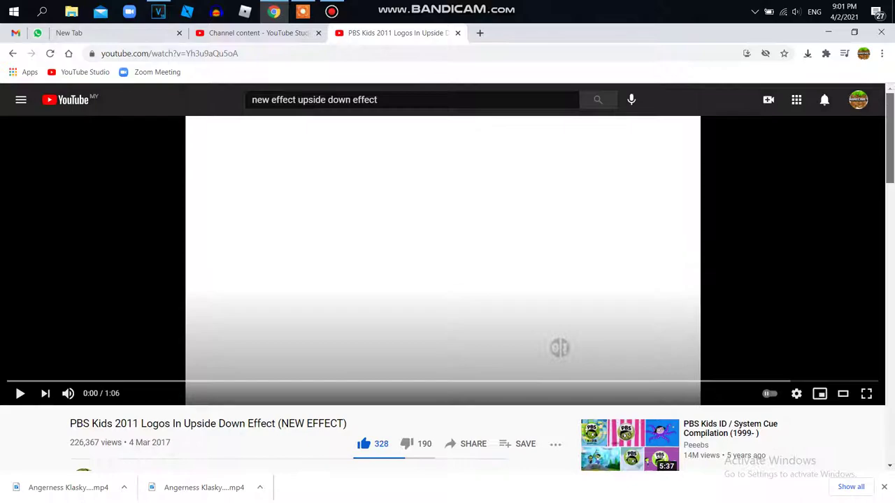
- Switch to VEGAS Pro and open the Klasky Csupo Robot Logo Trimmed video from the video folder onto the timeline
click(159, 11)
click(20, 58)
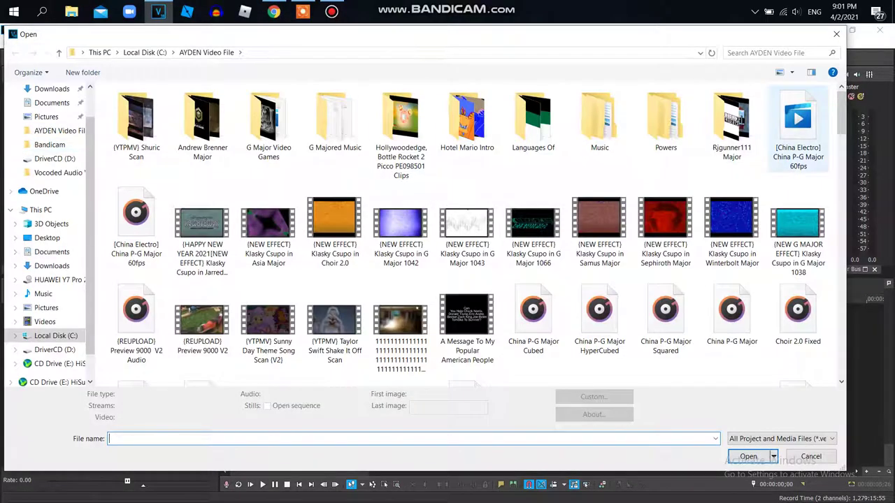
drag(841, 114, 841, 199)
scroll(769, 98, down, 6)
scroll(769, 97, down, 4)
scroll(769, 97, up, 5)
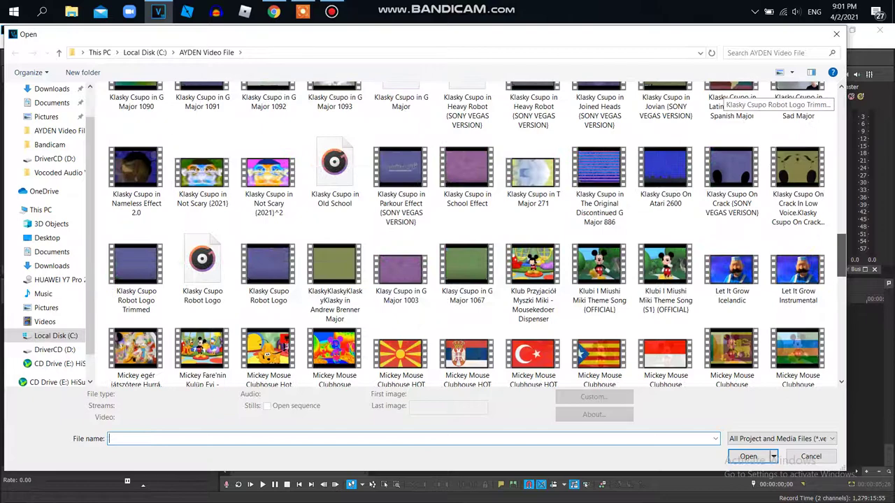
double_click(135, 272)
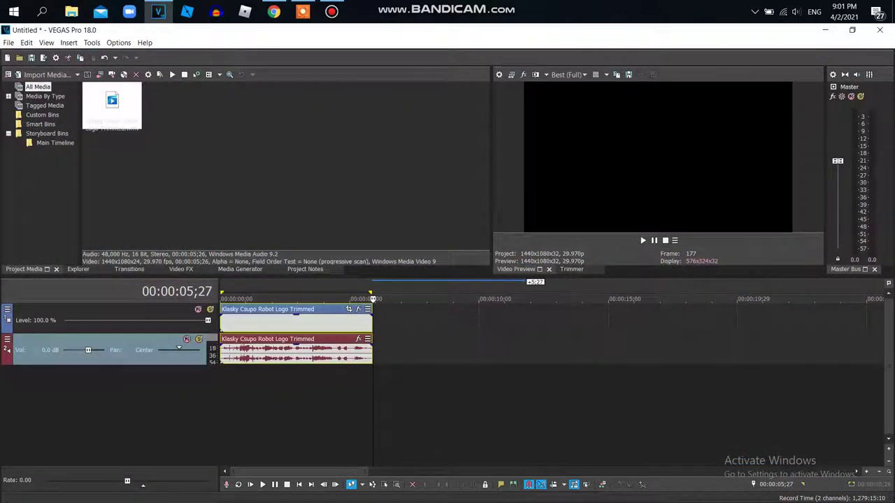
- Apply the Gradient Map effect with the Grayscale Inverted preset to the video event on the timeline
click(289, 324)
click(181, 269)
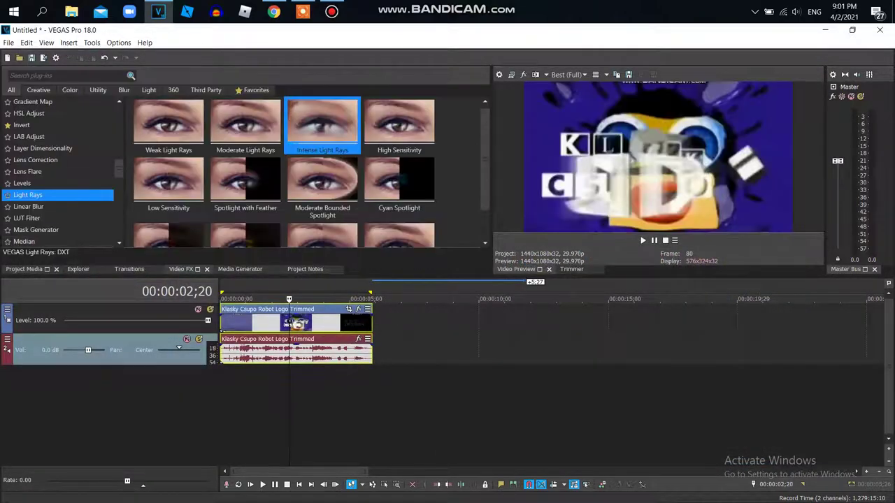
drag(119, 170, 119, 158)
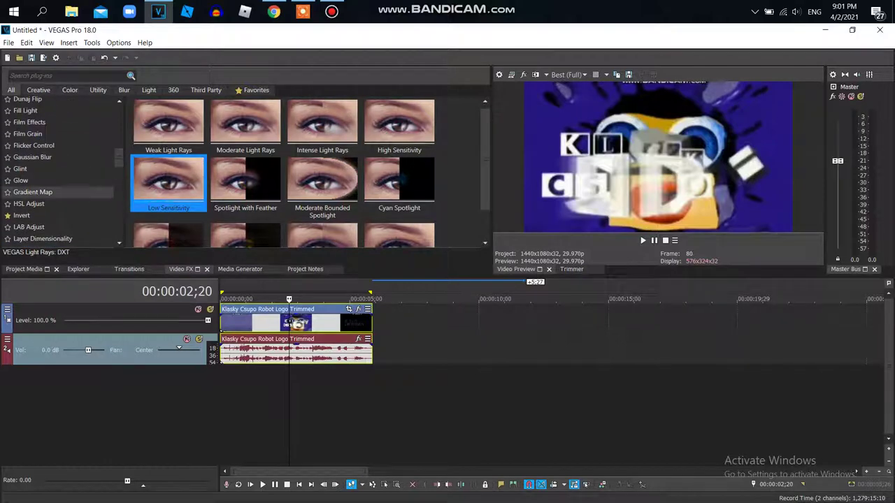
click(42, 193)
click(324, 234)
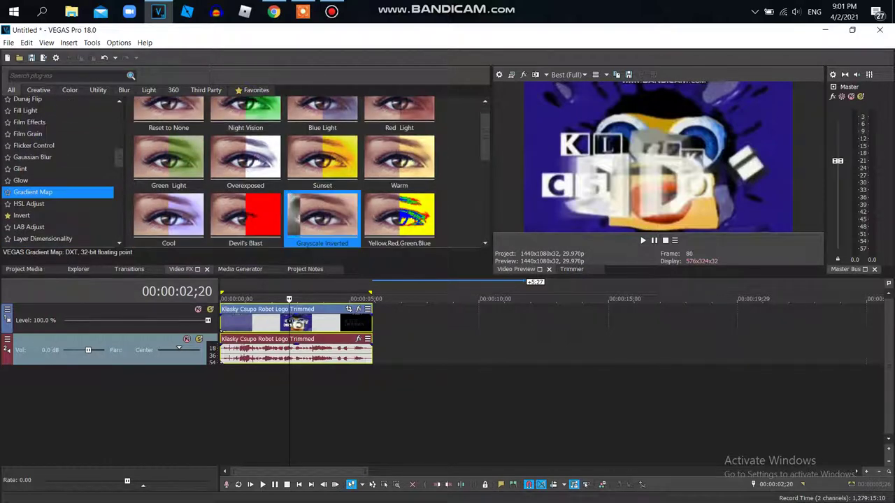
drag(322, 218, 302, 322)
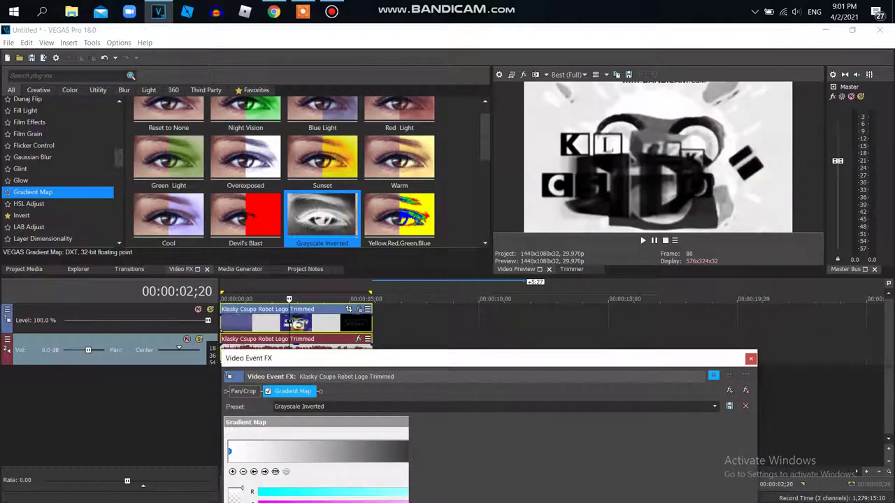
click(746, 299)
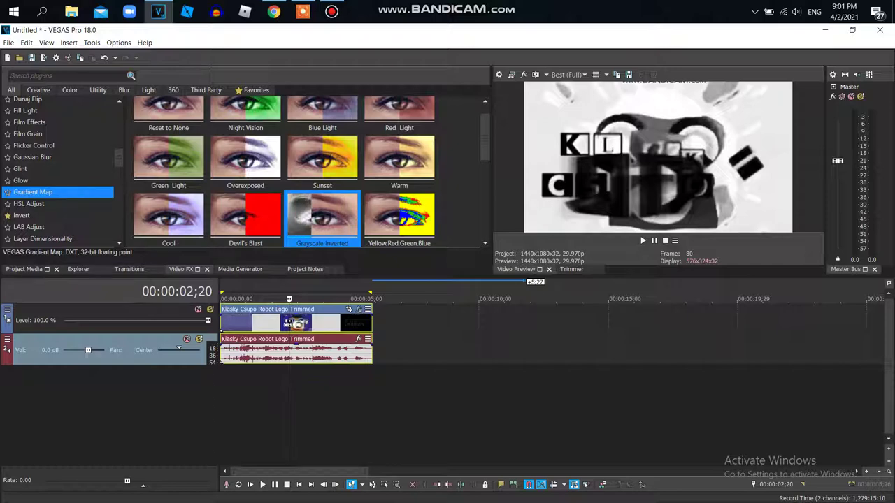
- Flip the video event vertically in Event Pan/Crop
click(24, 269)
click(349, 309)
right_click(582, 374)
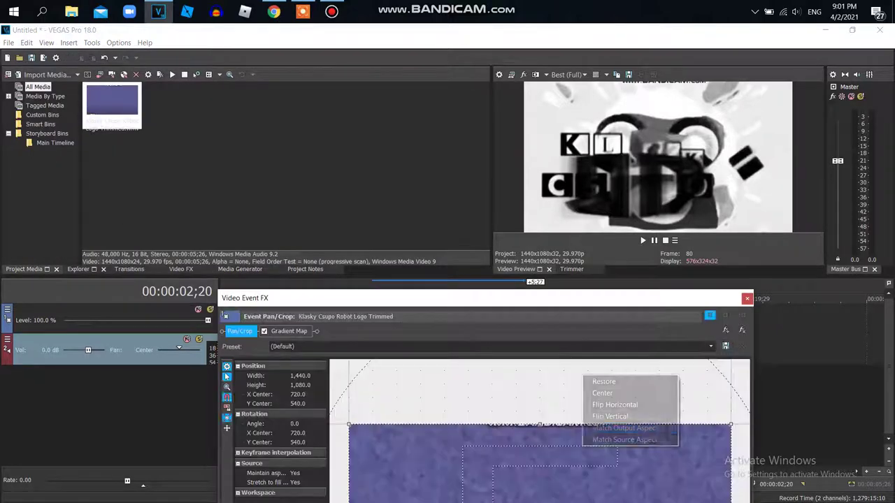
click(615, 416)
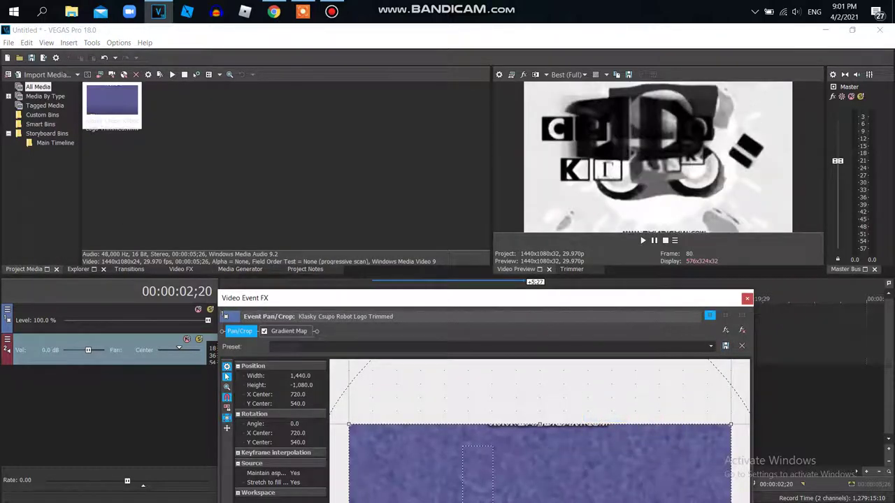
click(747, 298)
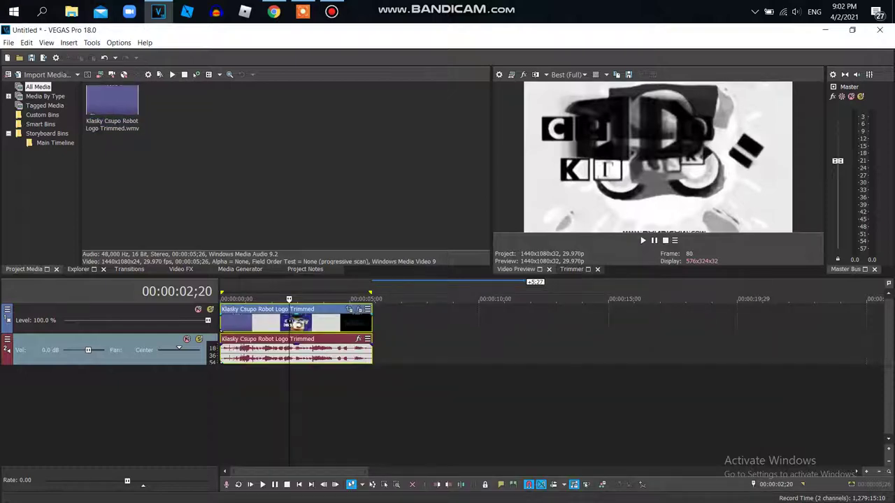
- Minimize the open windows and launch Photosounder Demo from the Photo Sounder folder on the desktop
click(826, 30)
click(827, 32)
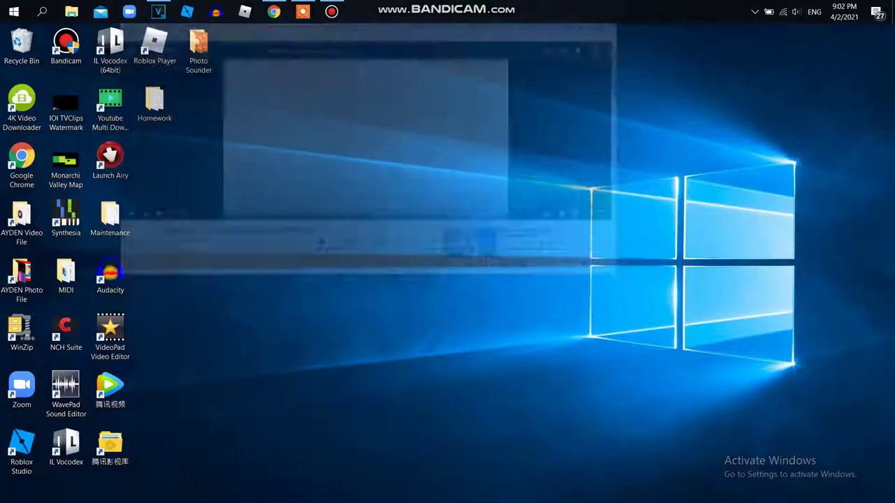
double_click(198, 49)
double_click(147, 199)
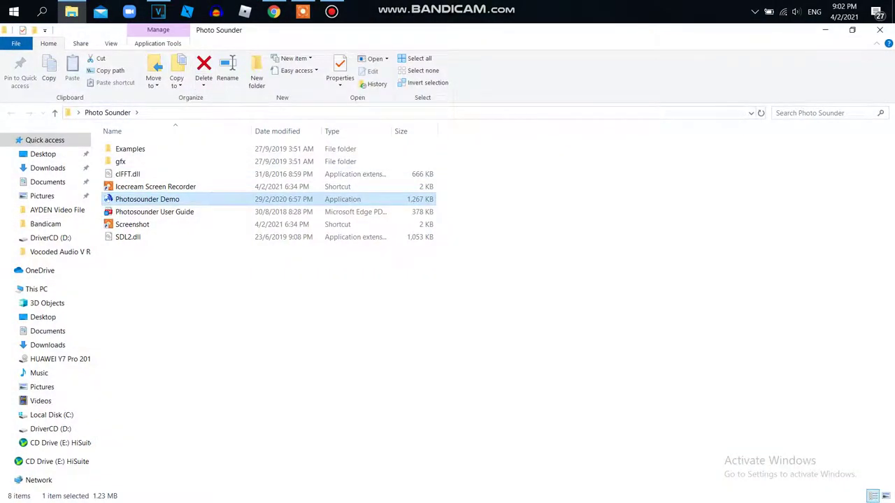
click(880, 30)
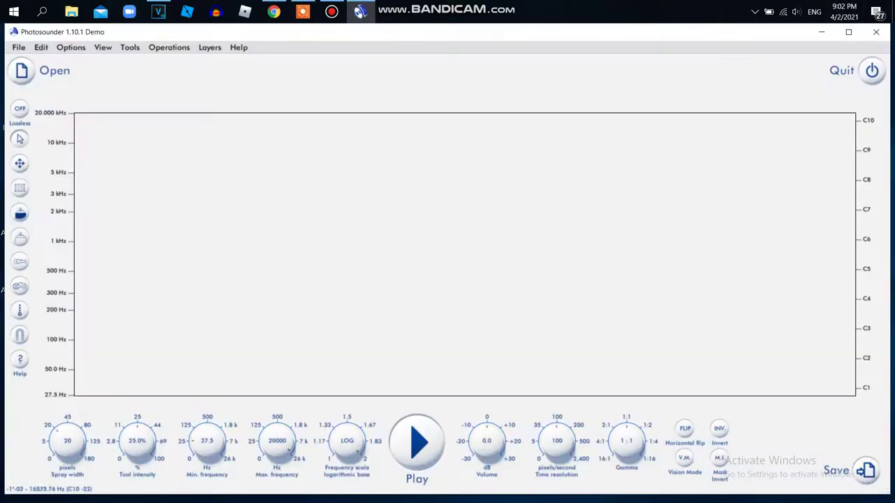
- Load the sound file Klasky Csupo Robot Logo.wav from the video folder with the default sound analysis parameters
click(22, 70)
click(364, 220)
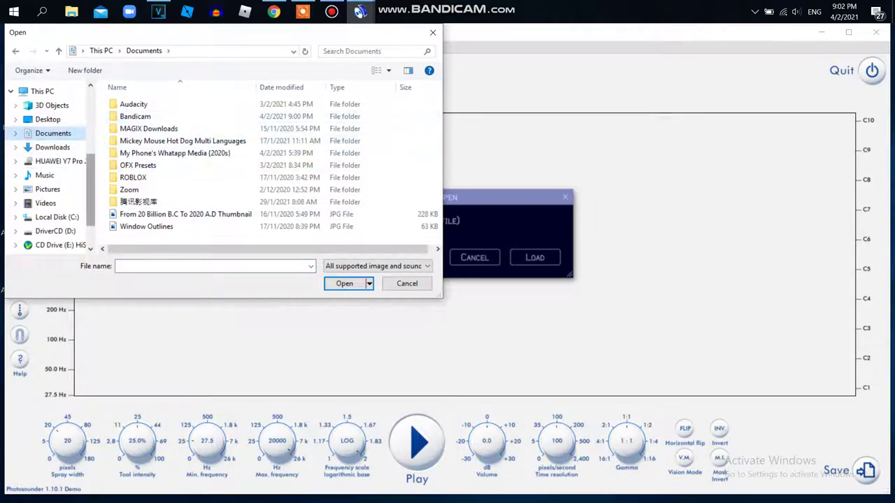
scroll(49, 167, up, 1)
click(48, 138)
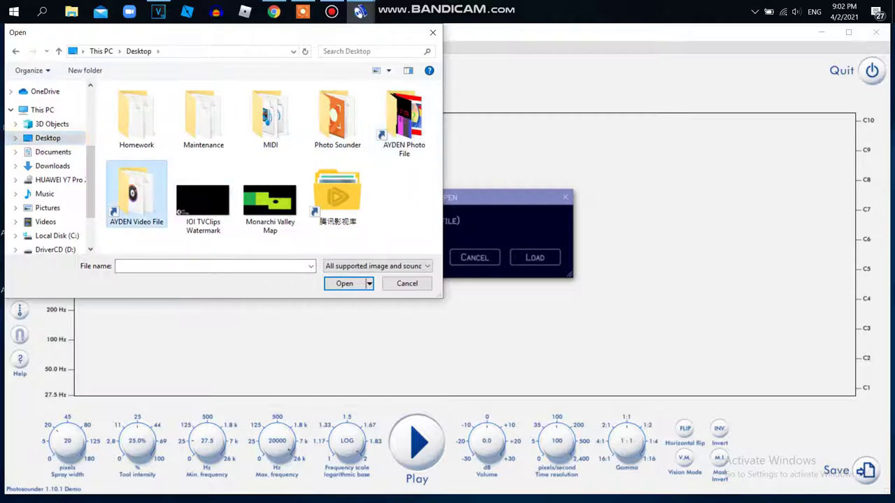
double_click(136, 199)
scroll(318, 94, down, 8)
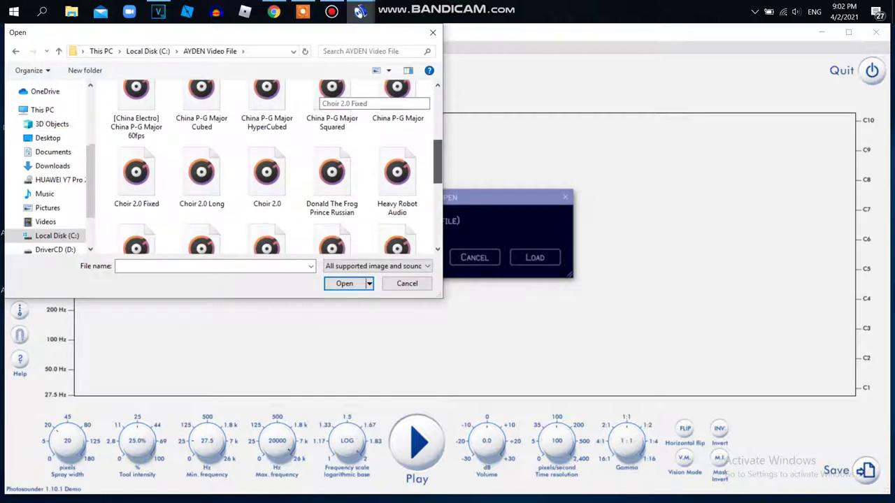
scroll(318, 98, down, 2)
double_click(266, 158)
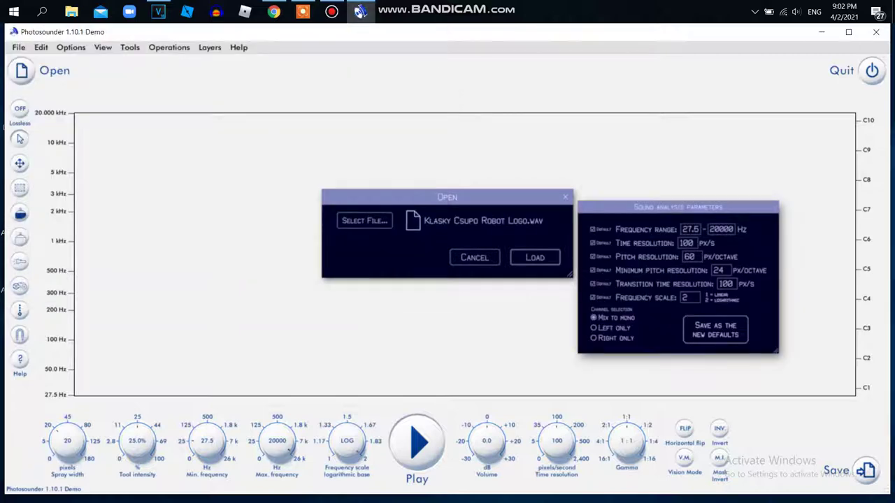
click(535, 257)
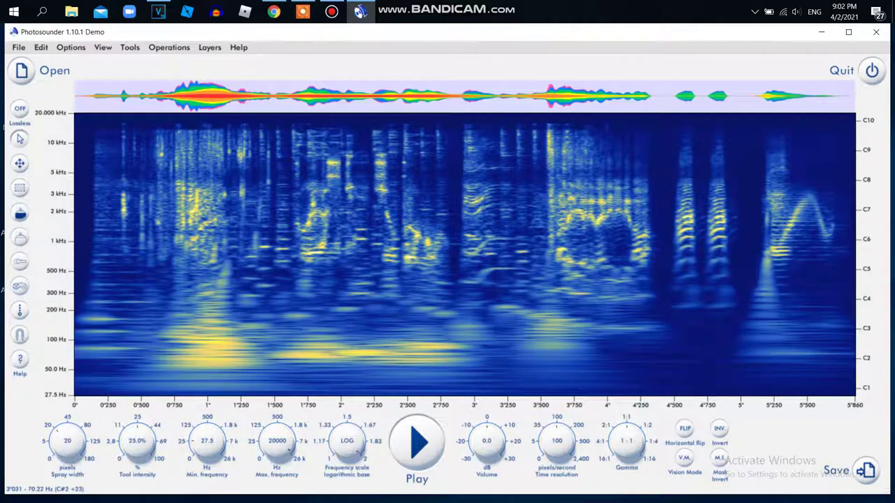
click(332, 11)
click(436, 164)
click(429, 243)
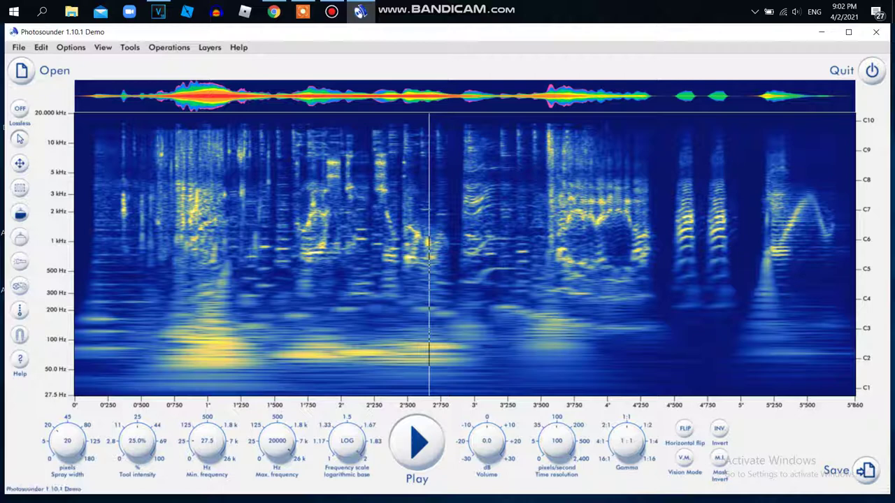
- Apply the Vertical Flip operation to the loaded sound's spectrogram
click(19, 47)
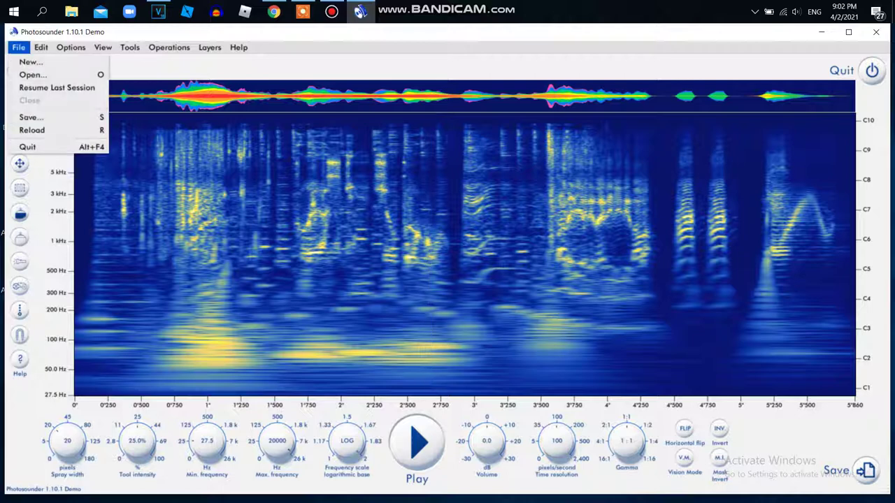
mouse_move(41, 47)
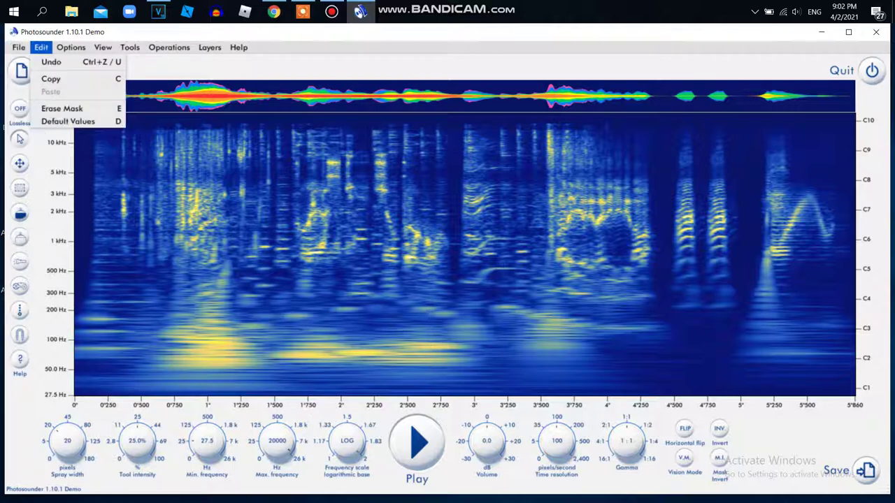
mouse_move(71, 47)
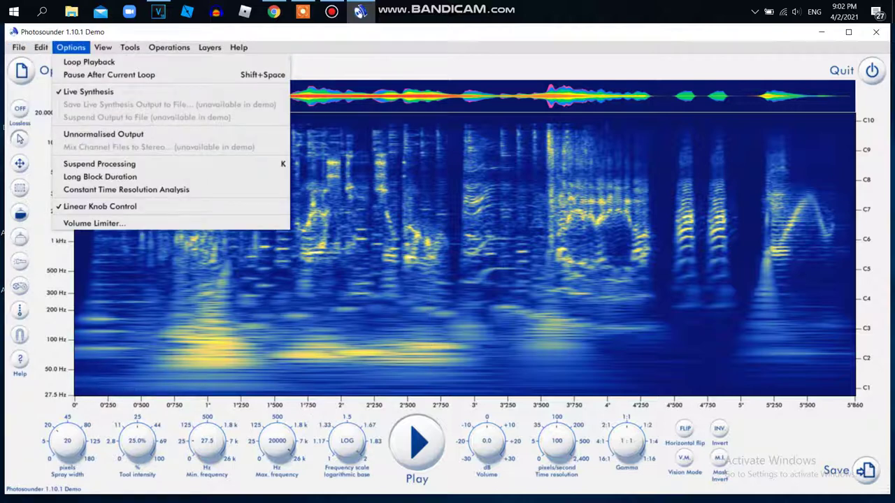
mouse_move(103, 48)
key(Right)
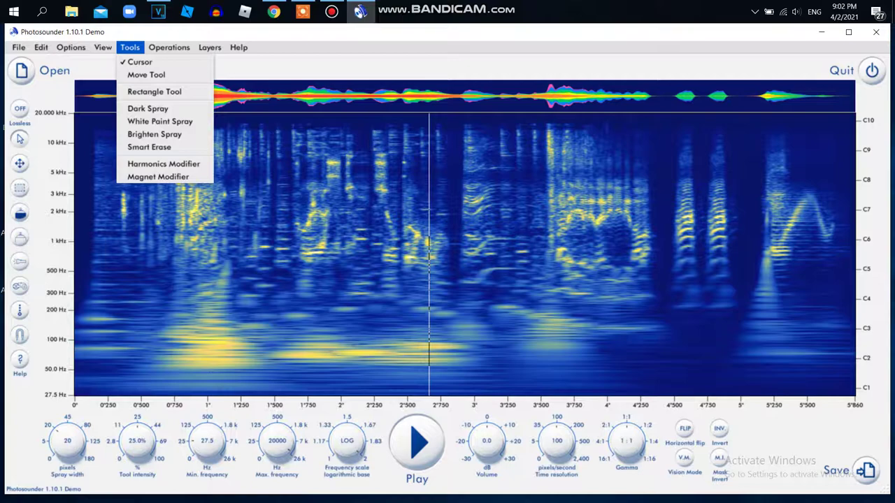
key(Right)
key(Down)
key(Down)
key(Down)
key(Down)
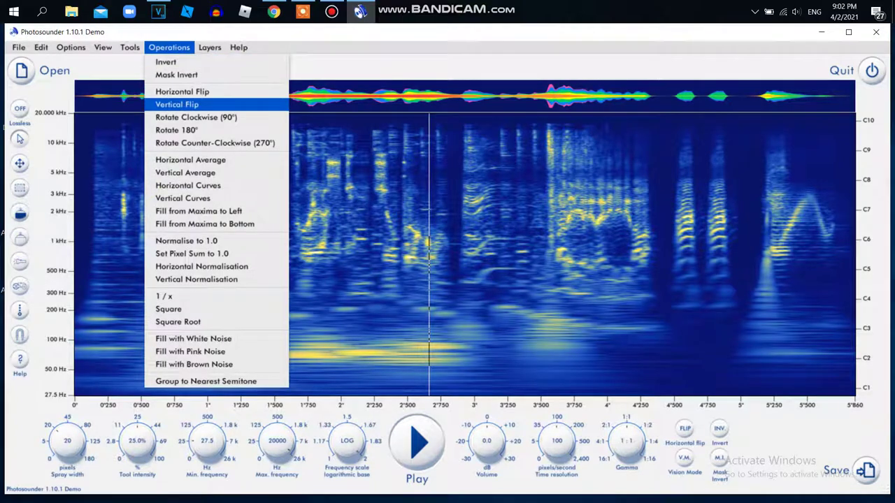
key(Return)
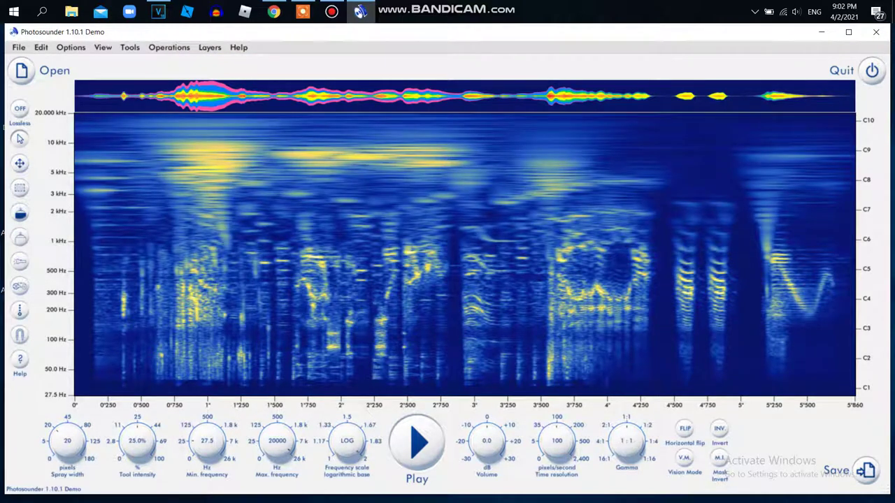
- Play back the vertically flipped sound
key(space)
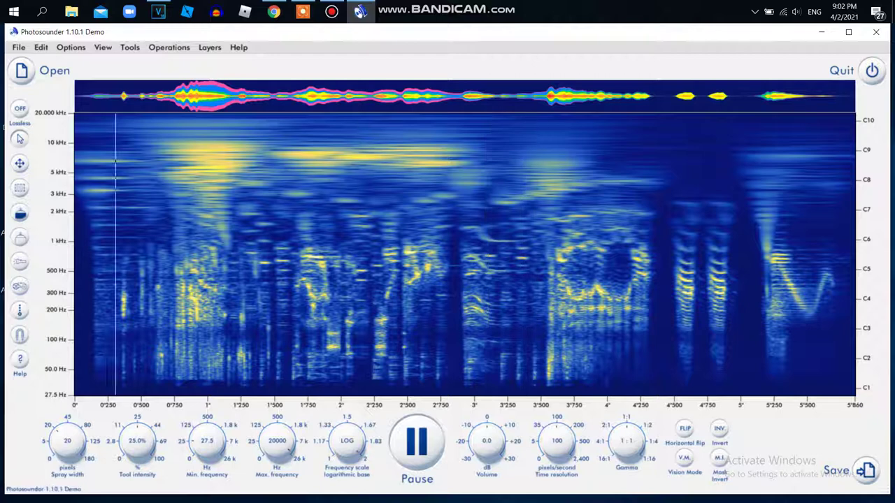
key(space)
key(space)
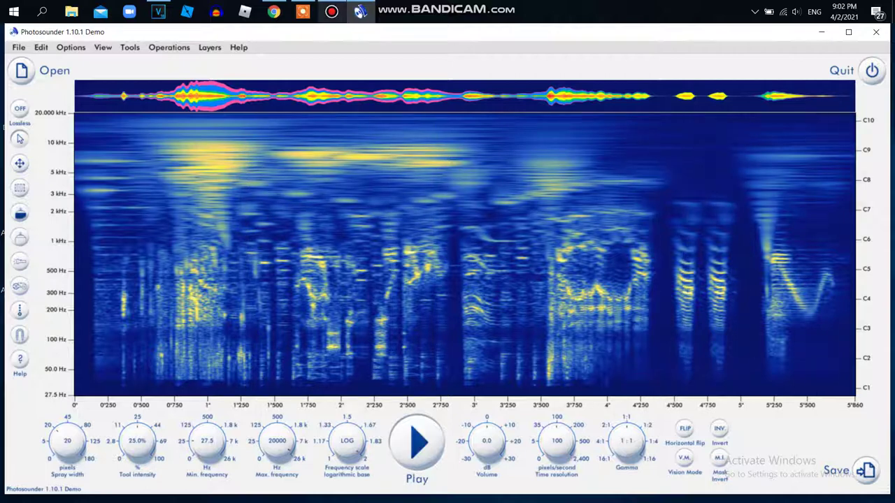
- Switch to Icecream Screen Recorder and start a full-screen 1920x1080 video recording, dismissing the PRO upgrade offer
click(303, 11)
click(332, 157)
click(354, 156)
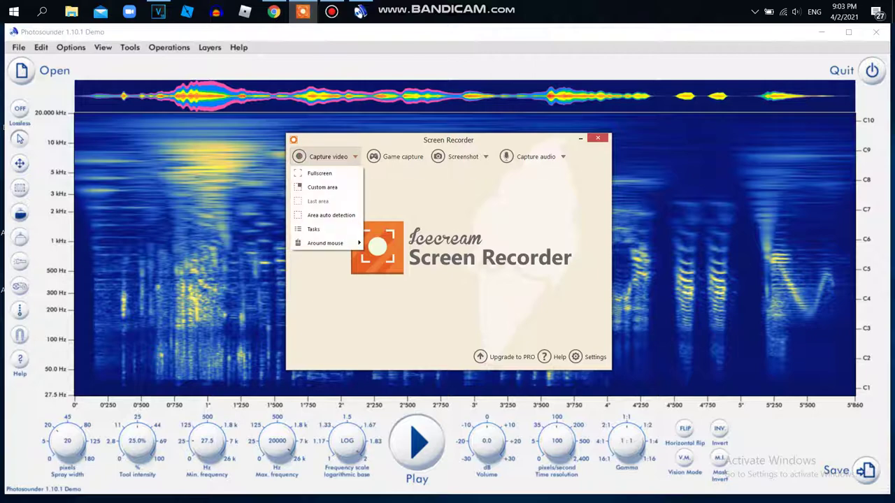
click(320, 172)
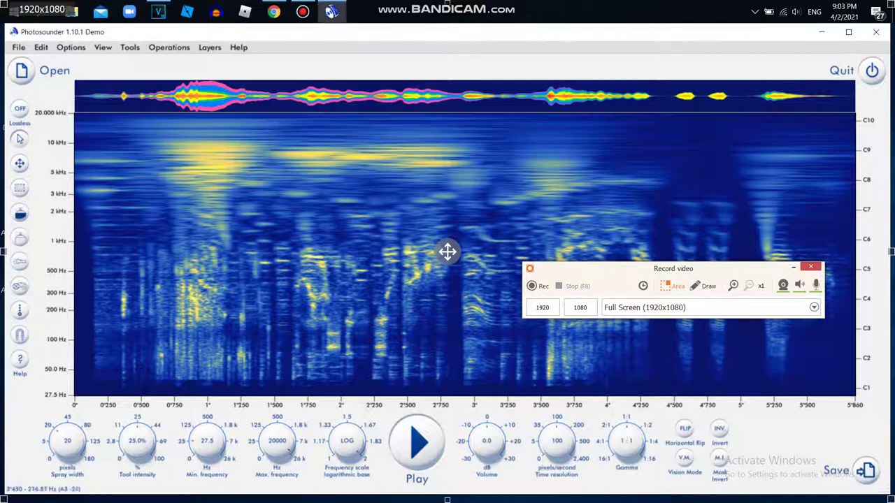
click(531, 286)
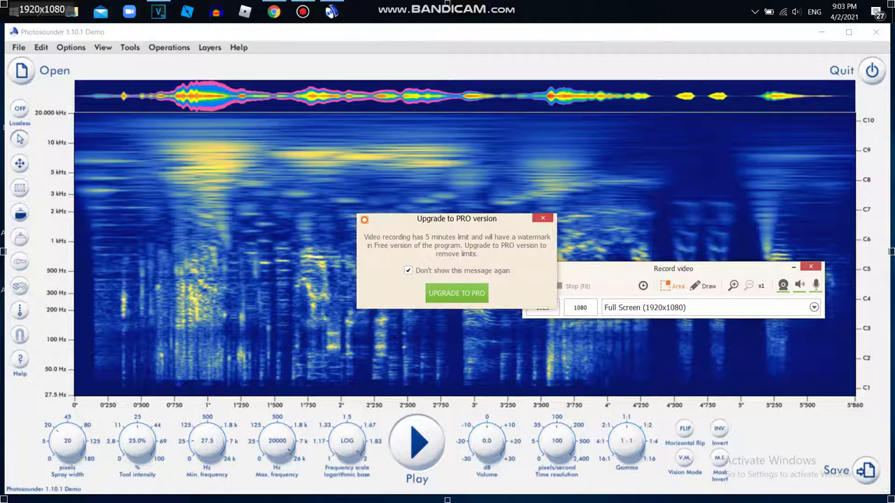
click(543, 218)
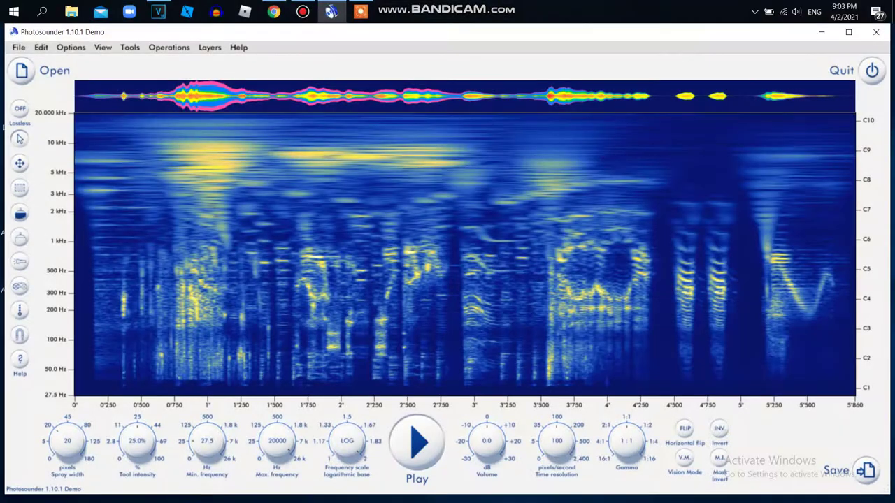
- Play the vertically flipped sound in Photosounder, then move the playhead back to the start and play it again
key(space)
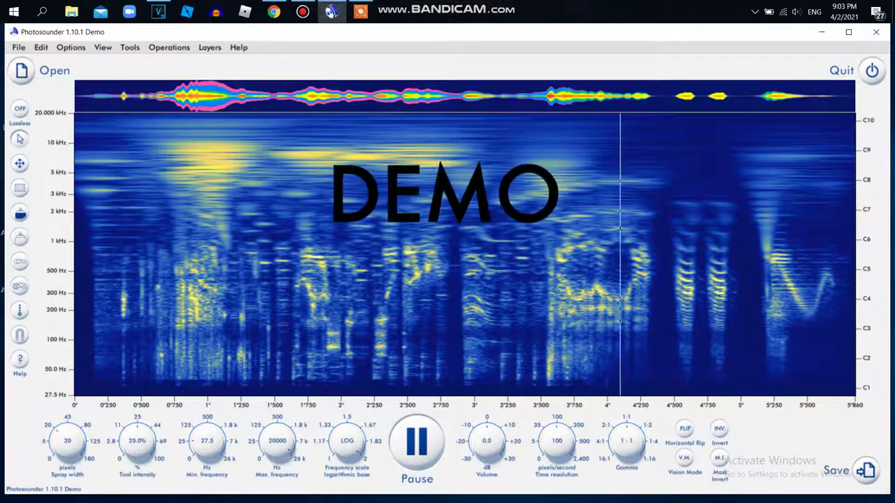
mouse_move(332, 11)
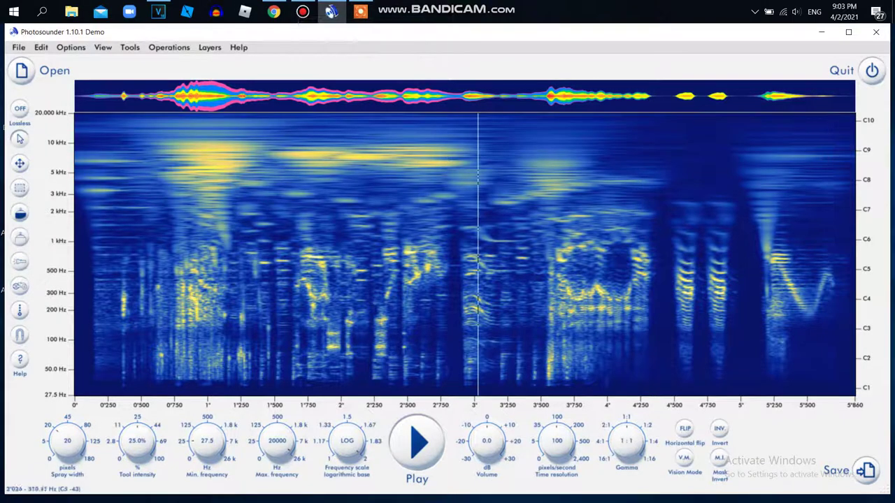
click(288, 261)
click(244, 280)
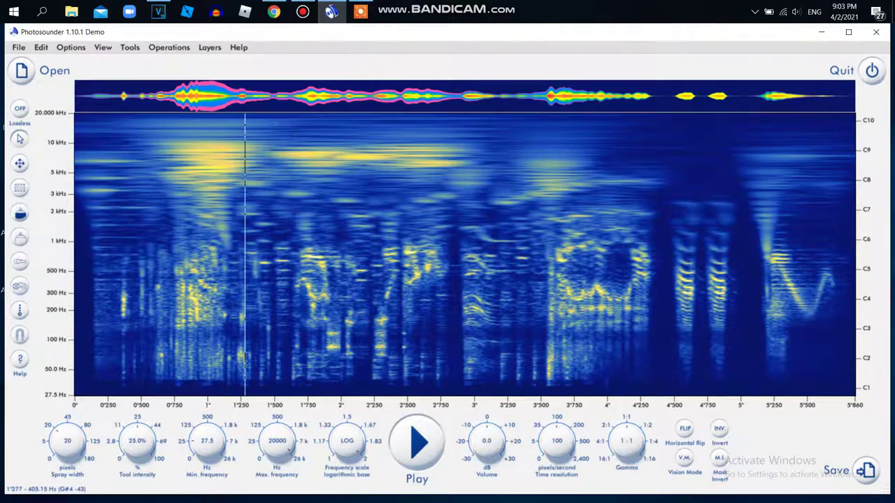
click(77, 290)
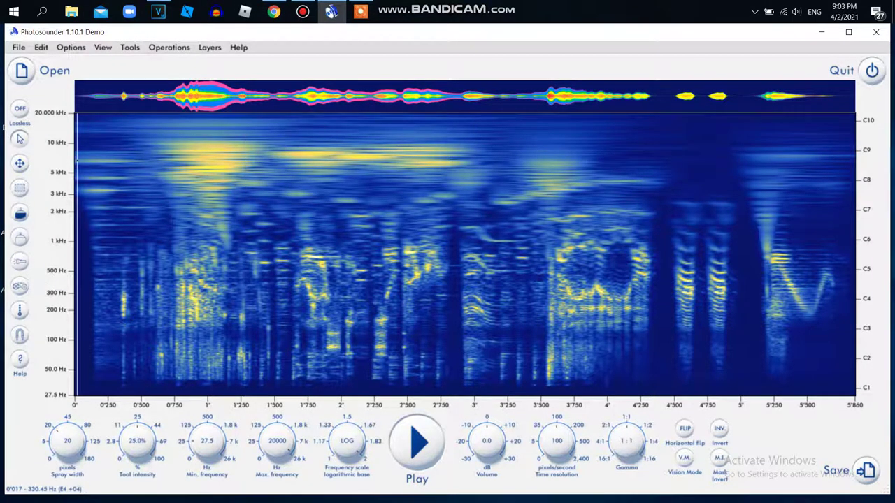
key(space)
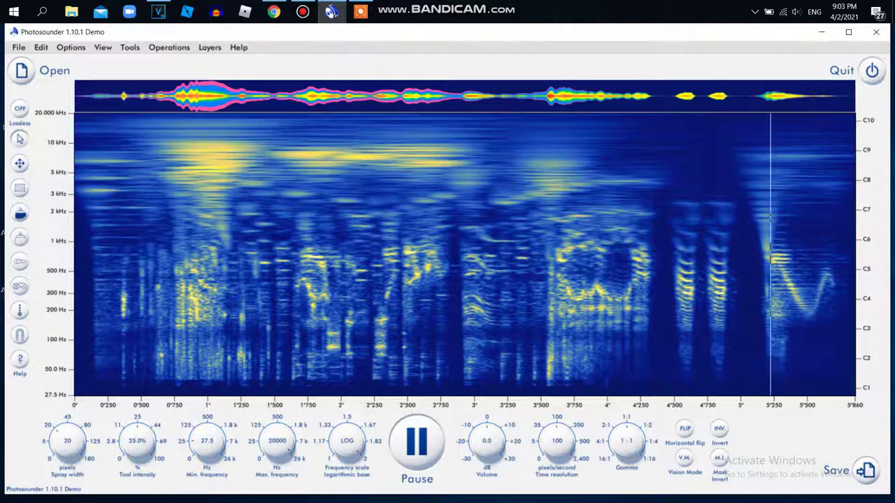
- Stop the screen recording, save it as ice_video_20210204-210323.webm and show the file in its Desktop folder
click(360, 11)
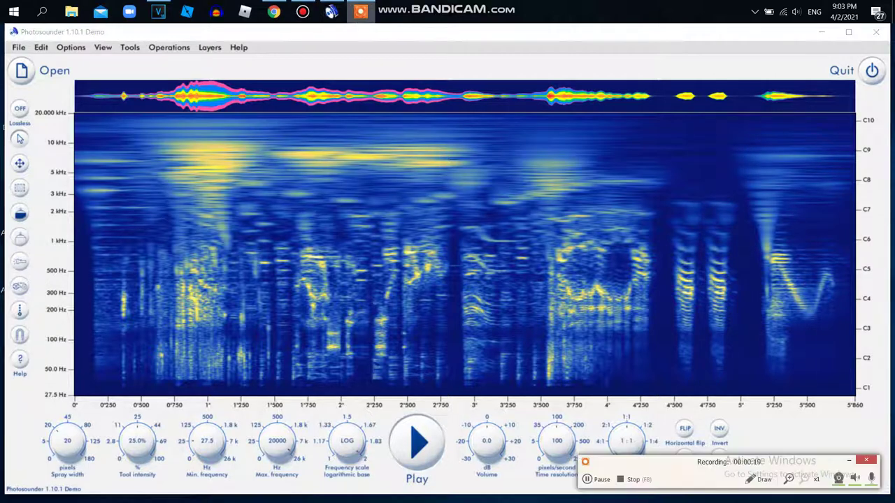
key(F8)
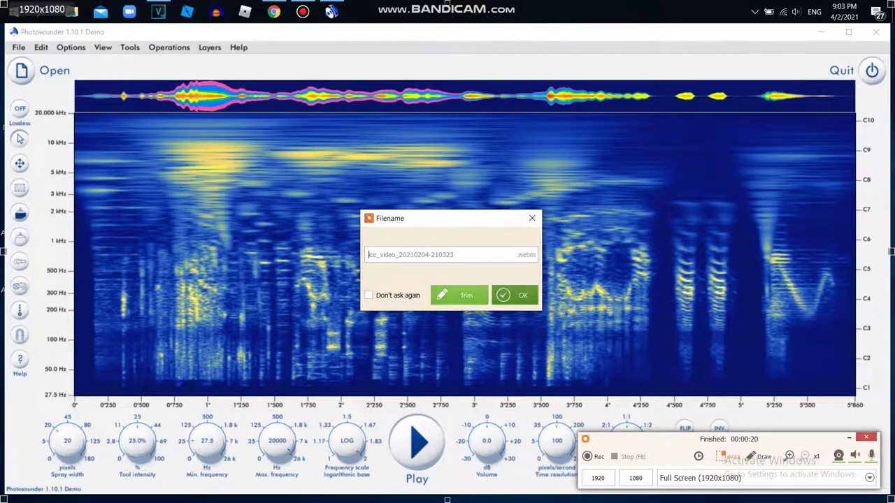
key(Return)
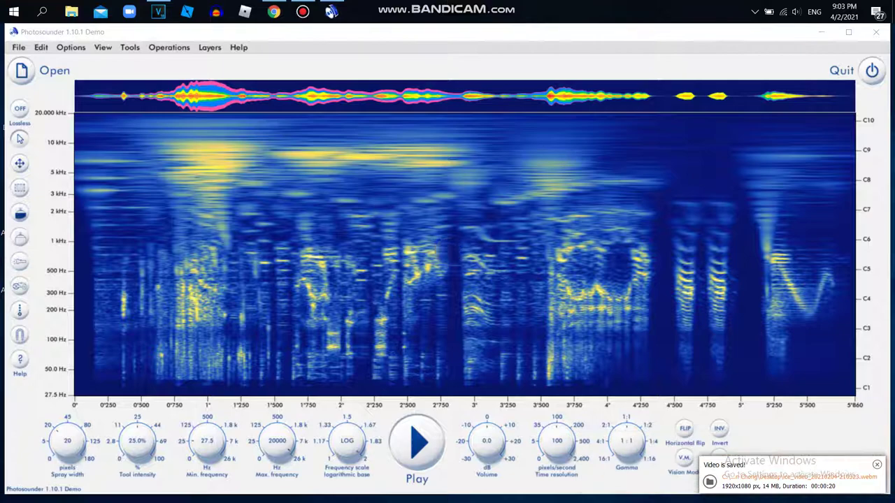
click(475, 157)
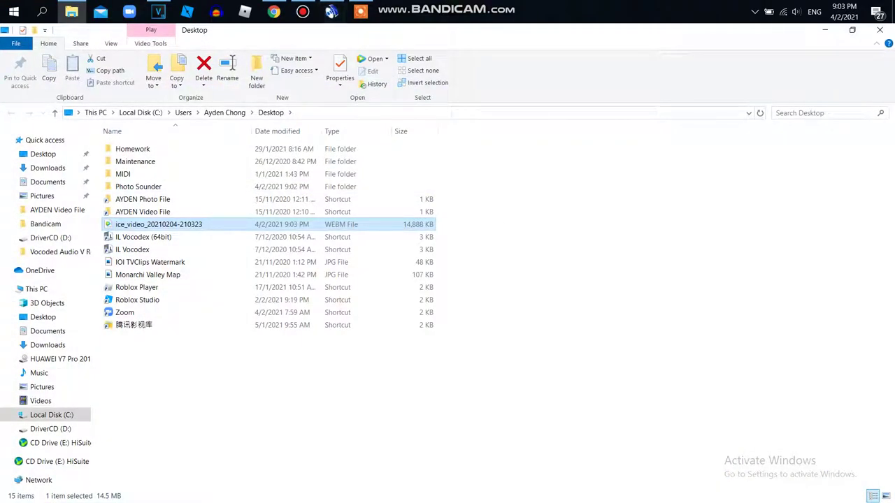
- Close Icecream Screen Recorder to the system tray and close Photosounder
mouse_move(331, 11)
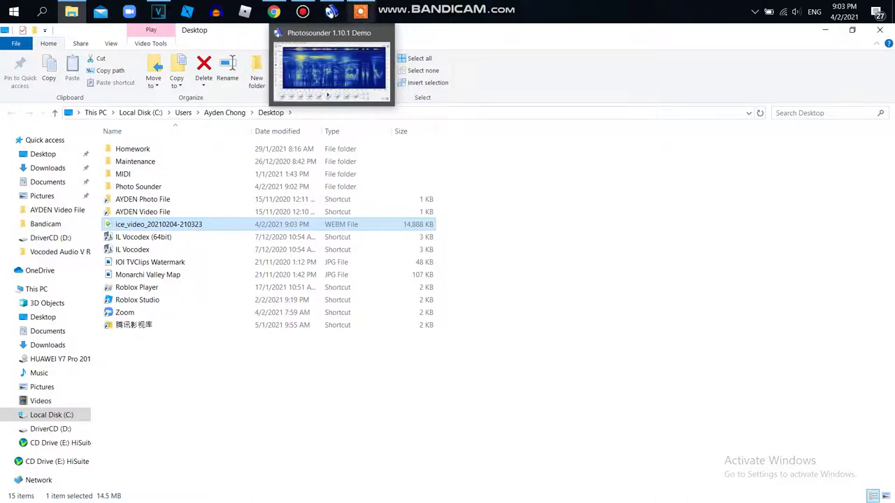
click(360, 11)
click(597, 139)
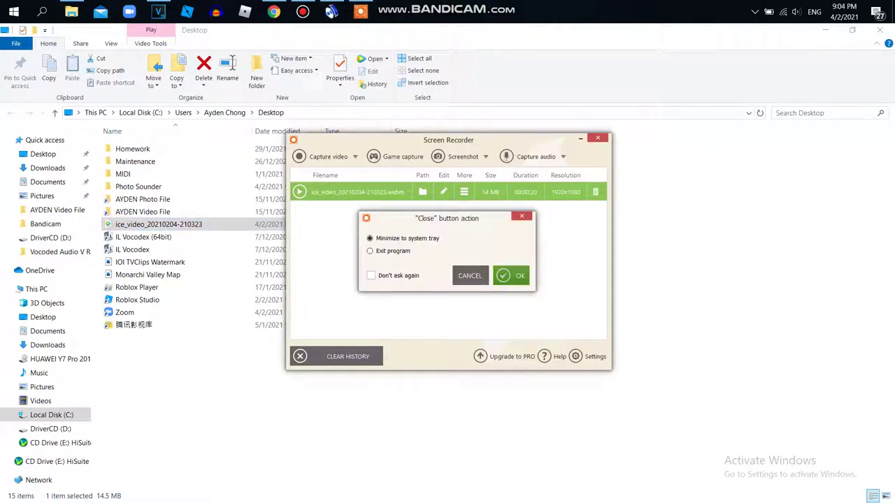
key(Return)
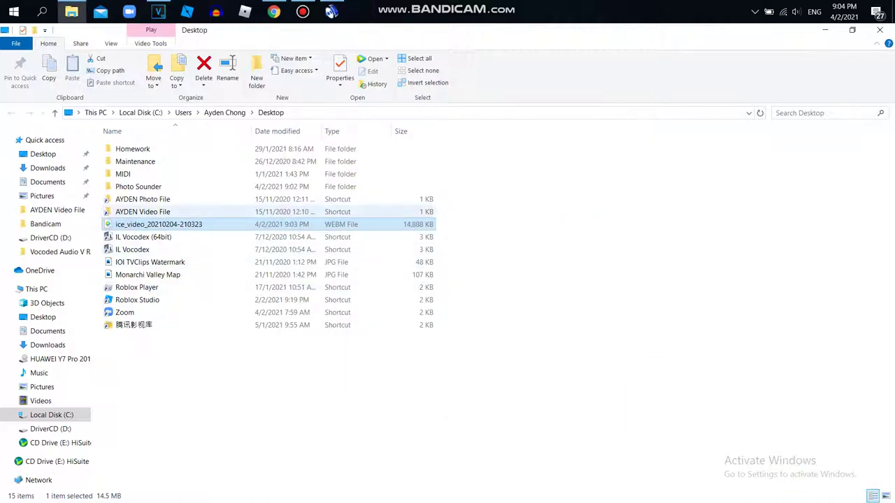
click(332, 11)
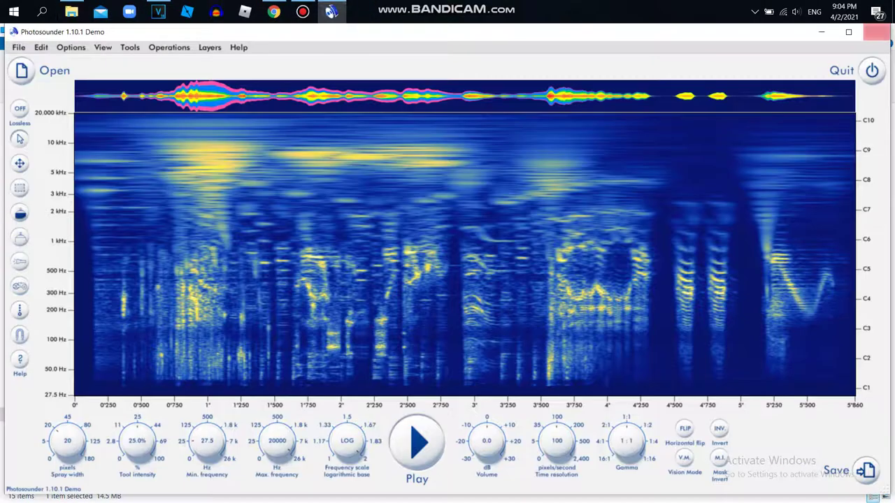
click(876, 33)
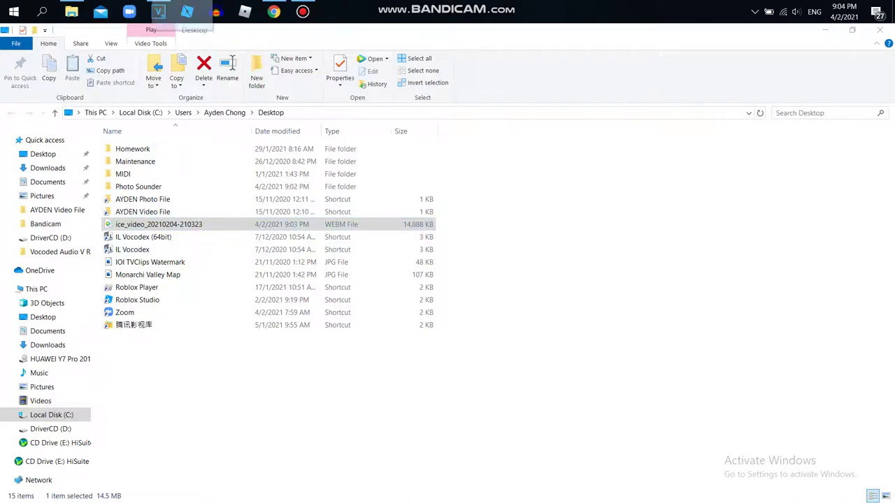
click(158, 11)
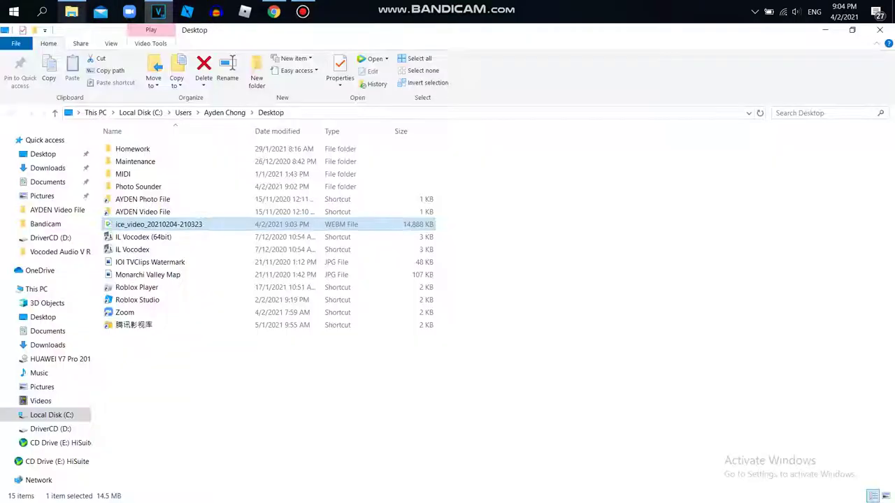
click(72, 11)
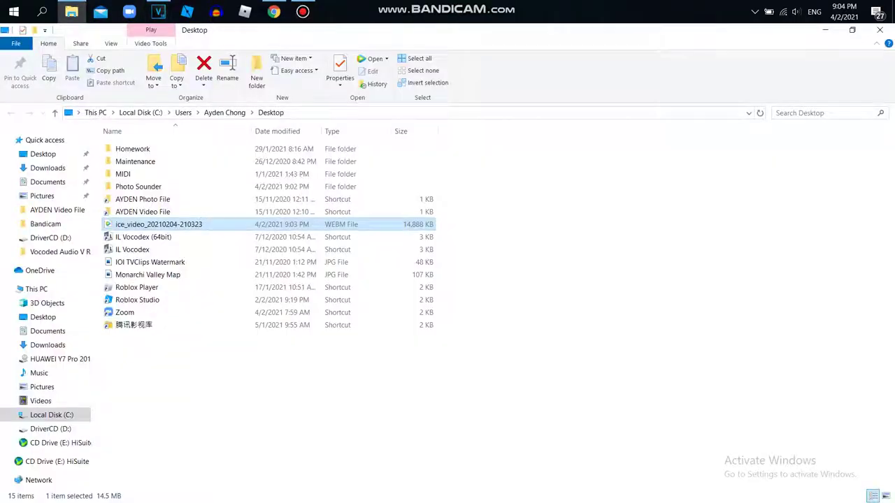
key(Return)
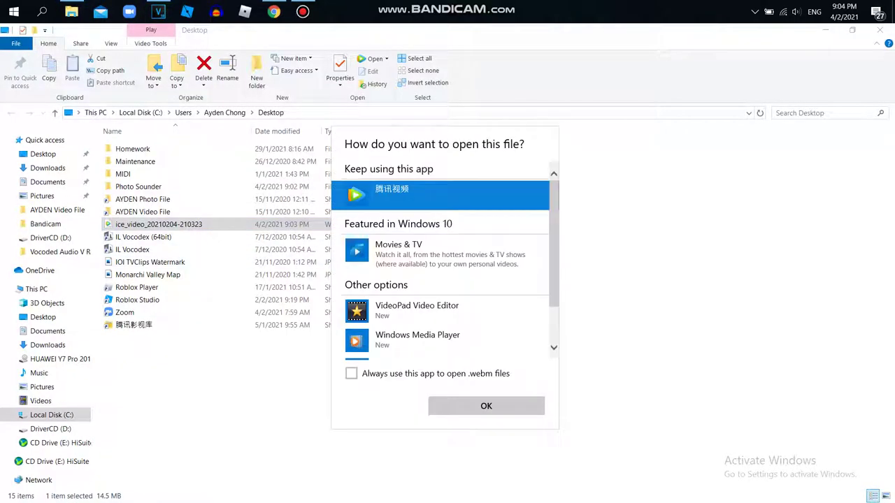
scroll(445, 286, down, 3)
click(440, 287)
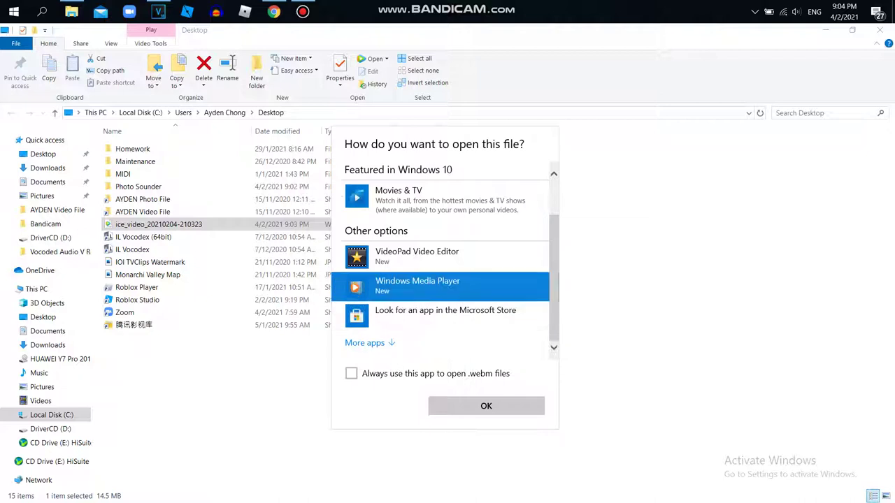
key(Return)
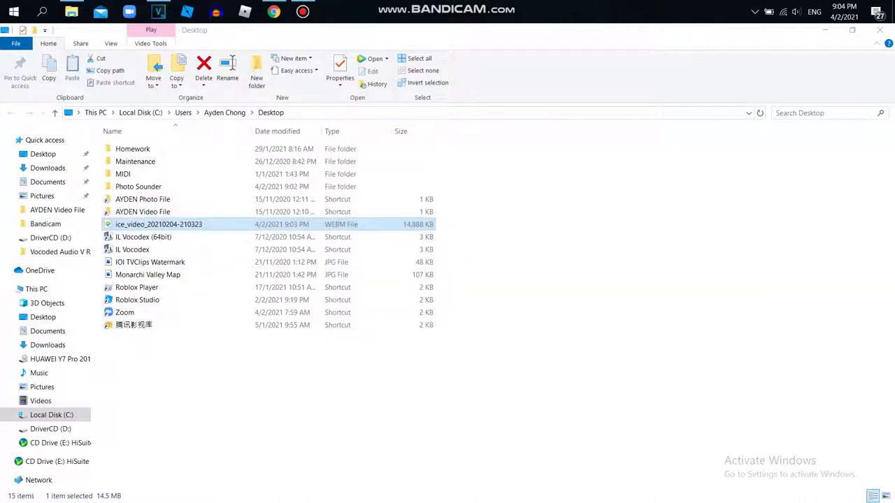
mouse_move(72, 11)
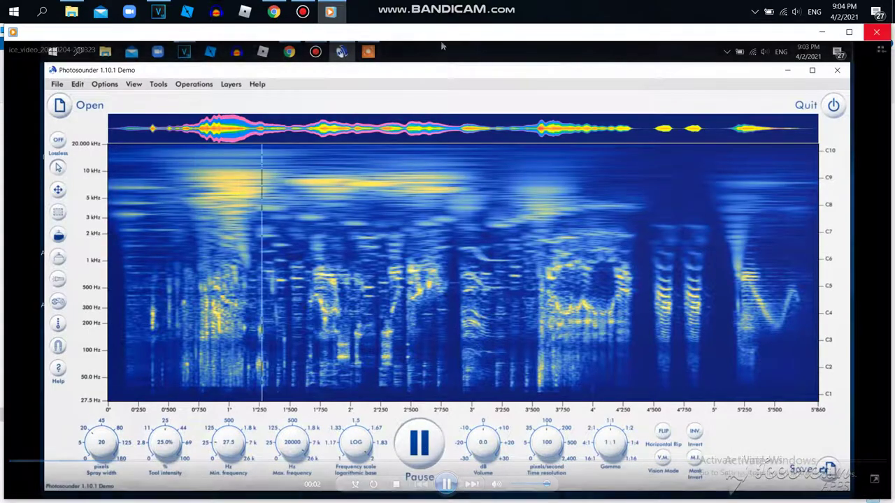
click(877, 32)
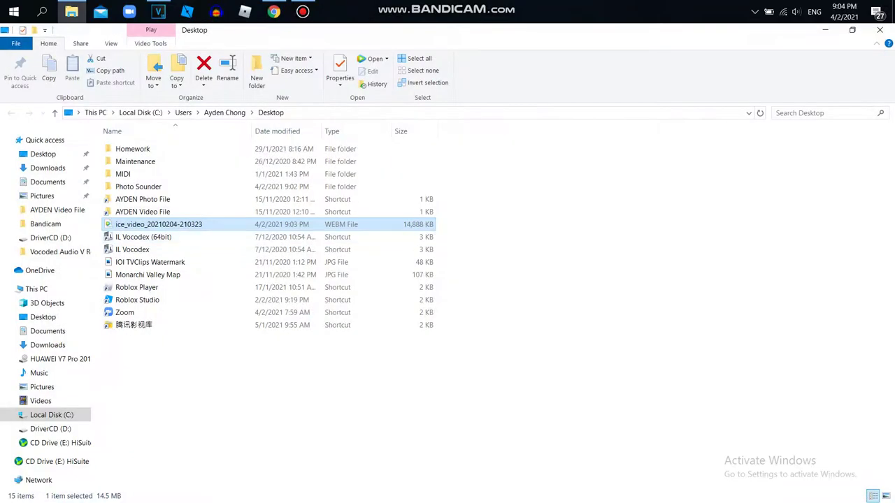
- Switch to Chrome and search for "video to wav converter windows" in a new tab
right_click(161, 224)
click(274, 11)
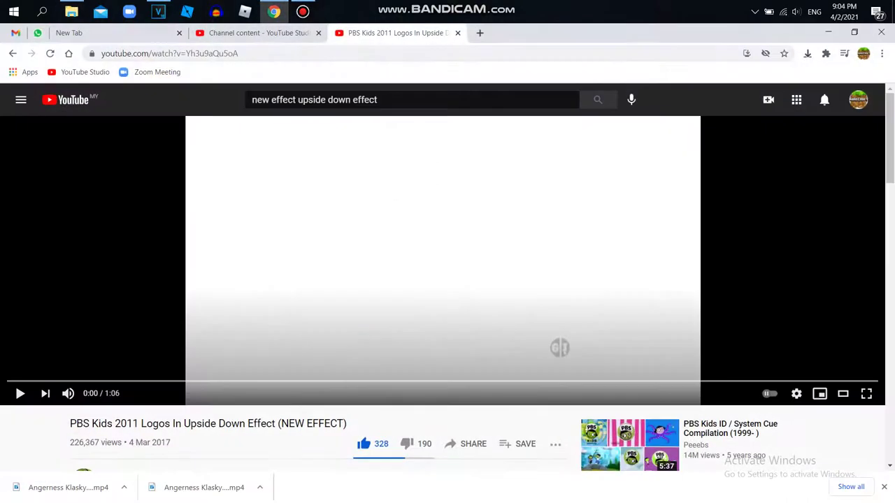
click(480, 33)
text(vi)
key(BackSpace)
key(BackSpace)
key(BackSpace)
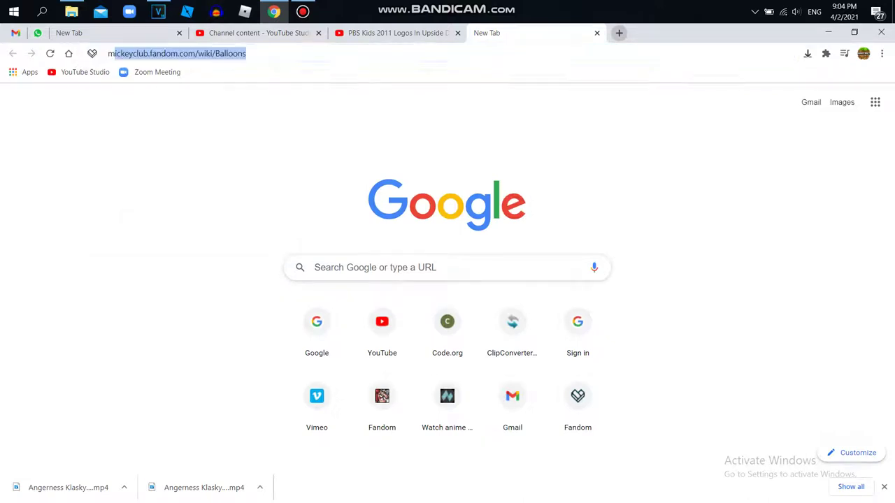
text(mp)
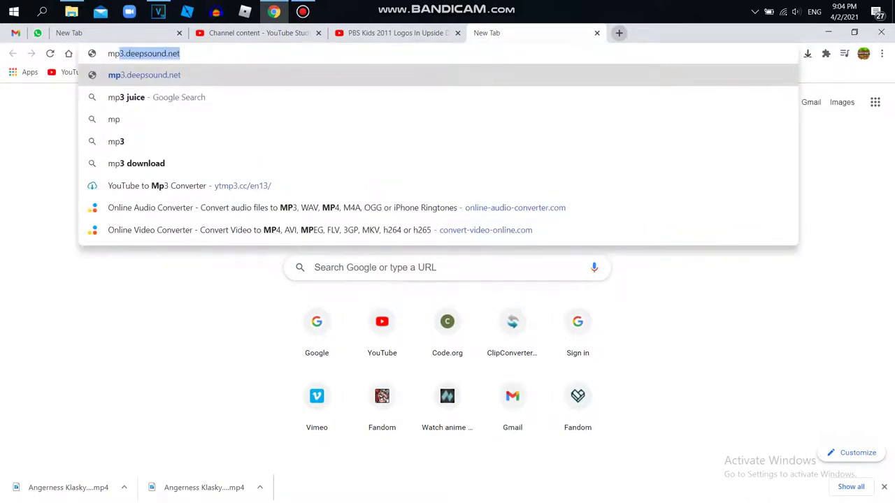
key(BackSpace)
key(BackSpace)
key(BackSpace)
text(video to )
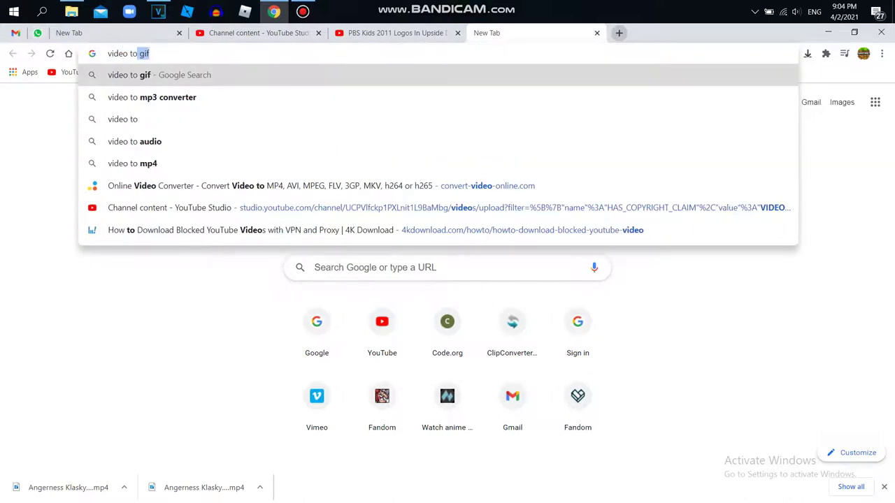
text(wav conve)
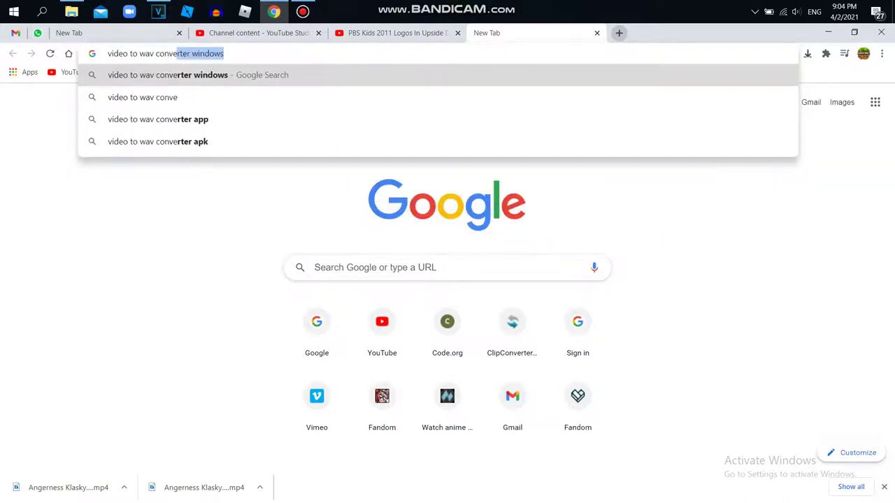
key(Return)
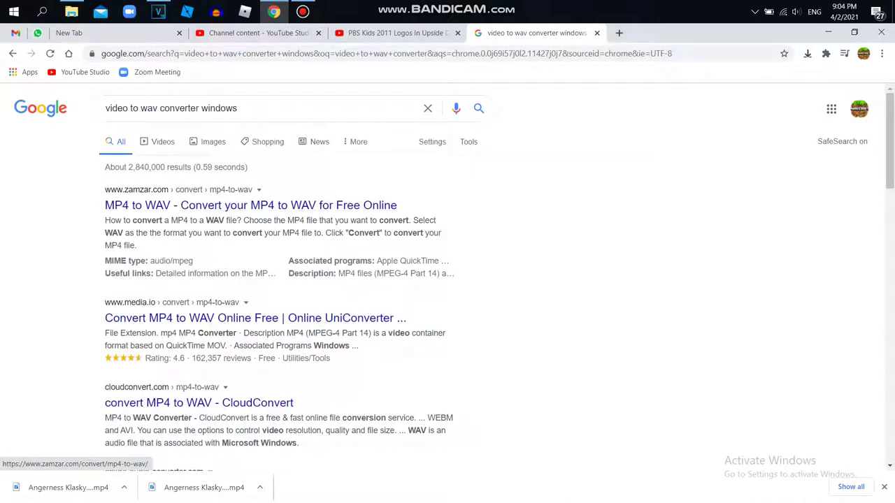
- Look through the search results for a suitable video to WAV converter
scroll(314, 209, down, 2)
scroll(314, 280, down, 2)
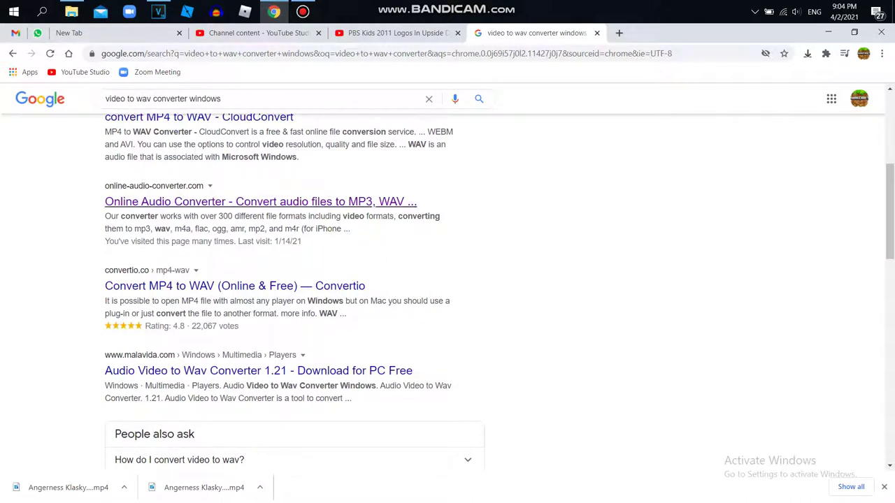
scroll(314, 279, down, 2)
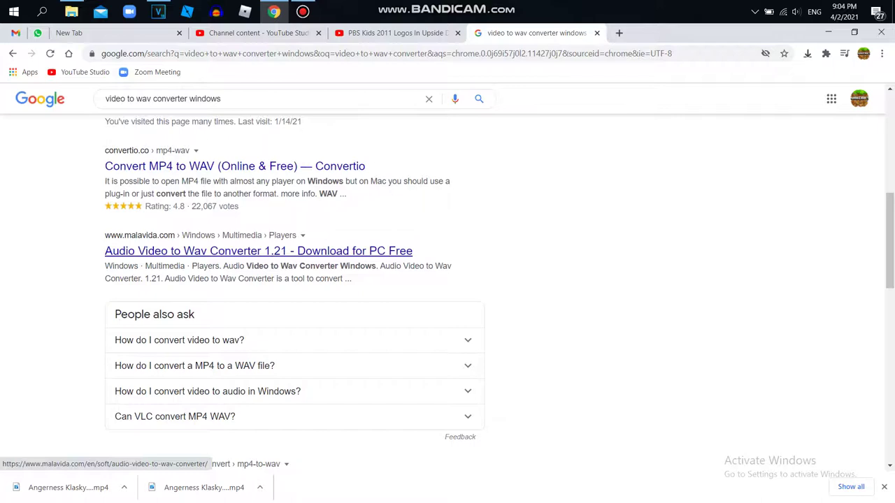
scroll(259, 251, down, 4)
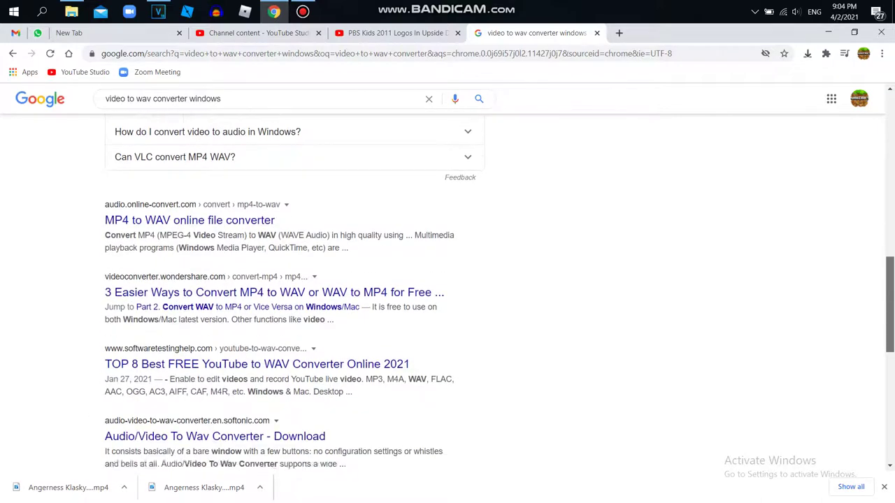
drag(889, 304, 890, 141)
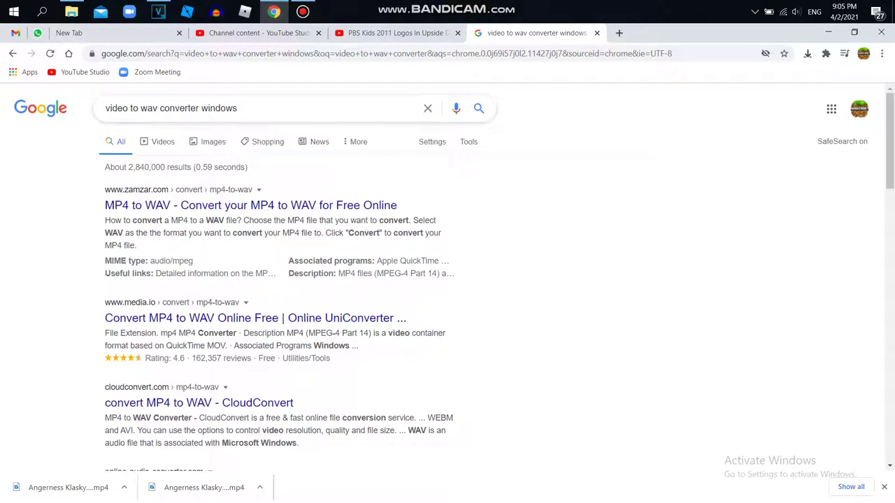
- Replace the Google search with "video to mp4"
drag(241, 109, 91, 108)
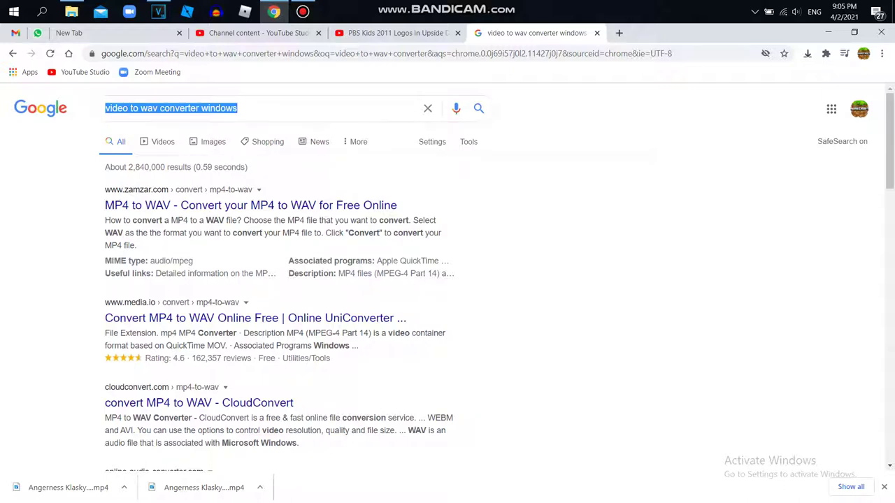
text(video to m)
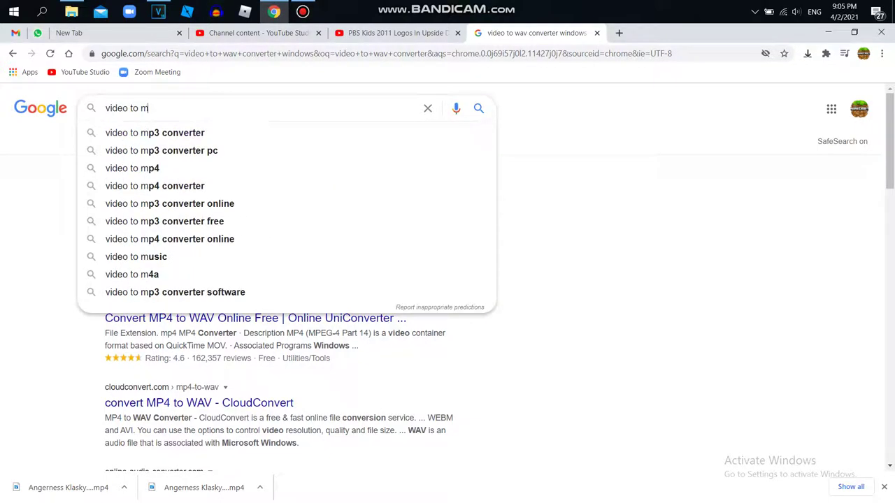
text(p4)
key(Return)
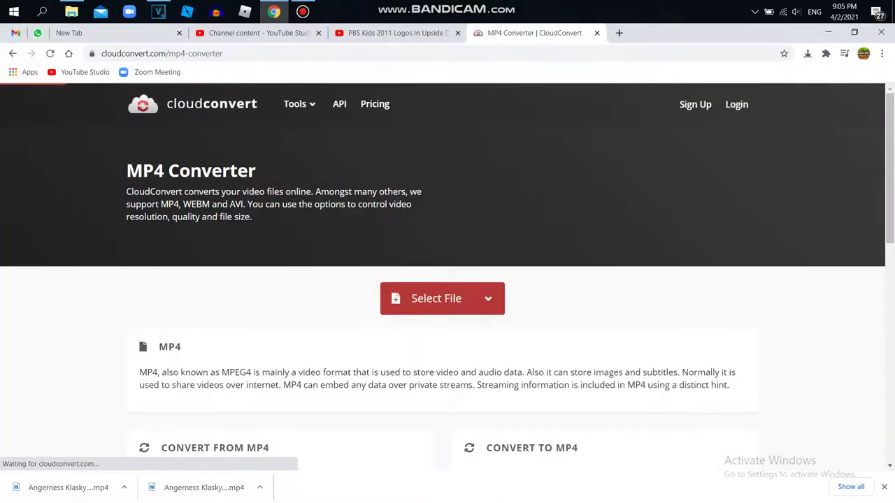
- Check the converter sites among the results and open the Online Video Converter at convert-video-online.com
click(13, 53)
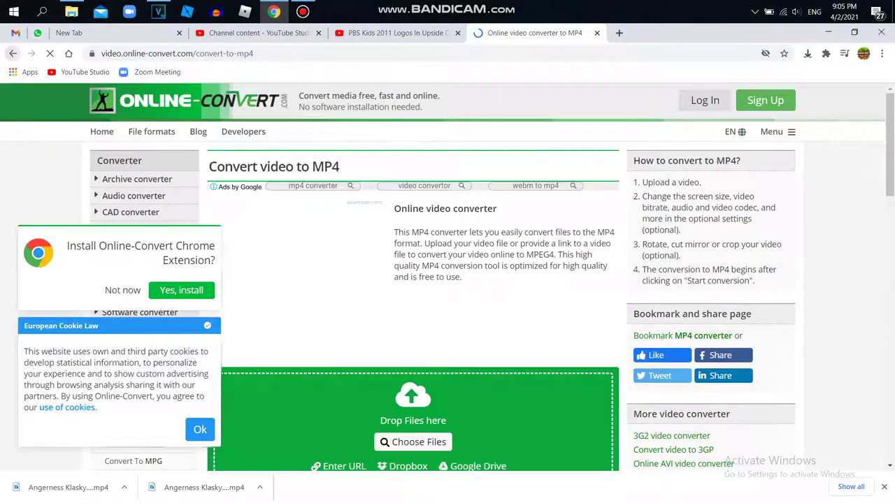
click(12, 53)
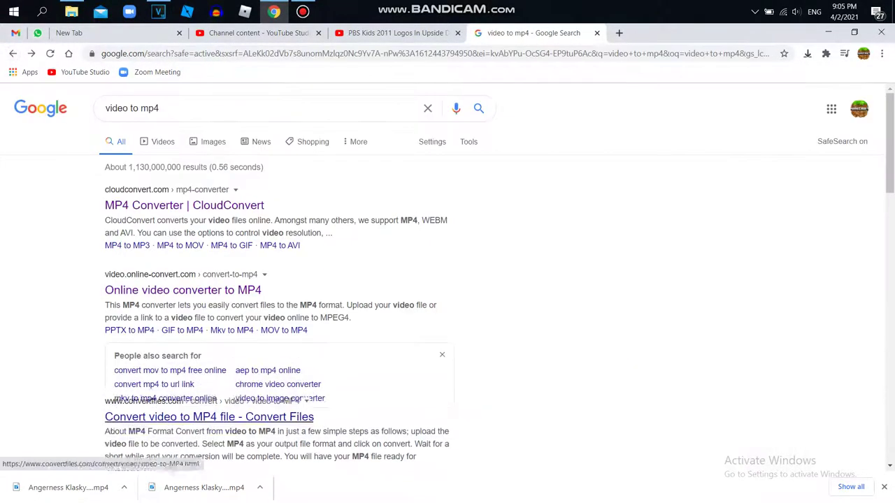
click(208, 446)
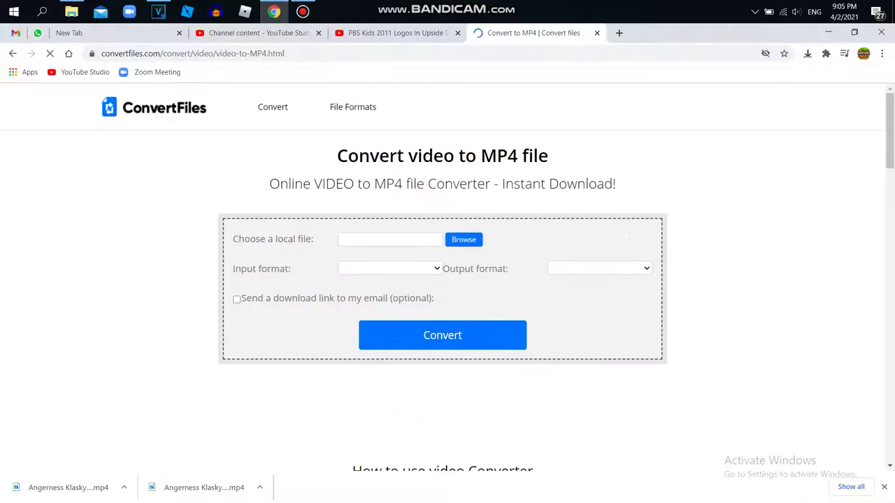
key(alt+Left)
scroll(265, 185, down, 6)
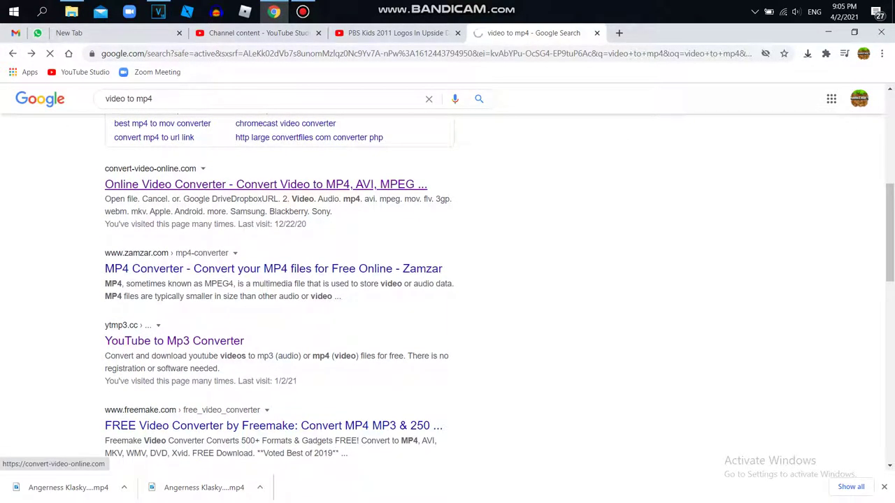
click(266, 184)
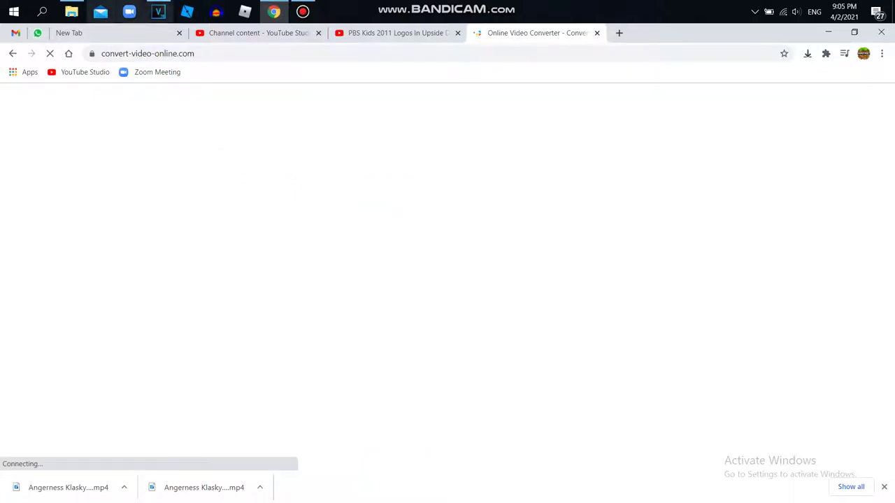
click(72, 11)
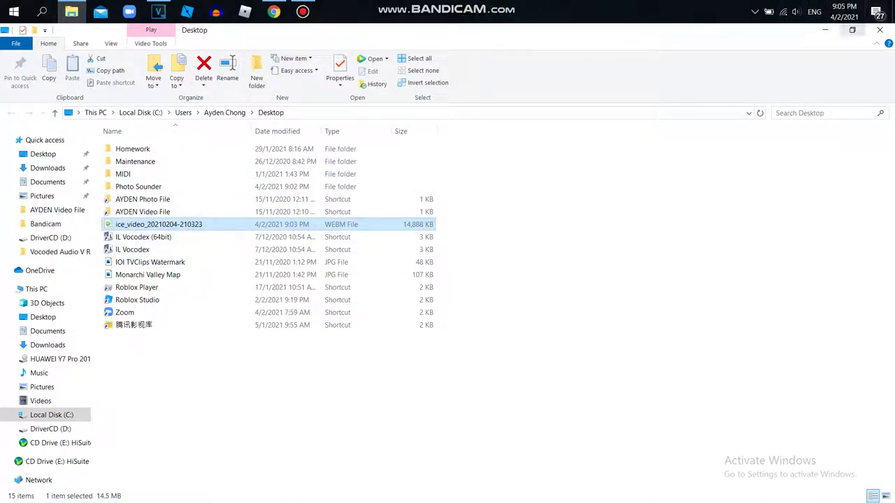
drag(161, 224, 421, 220)
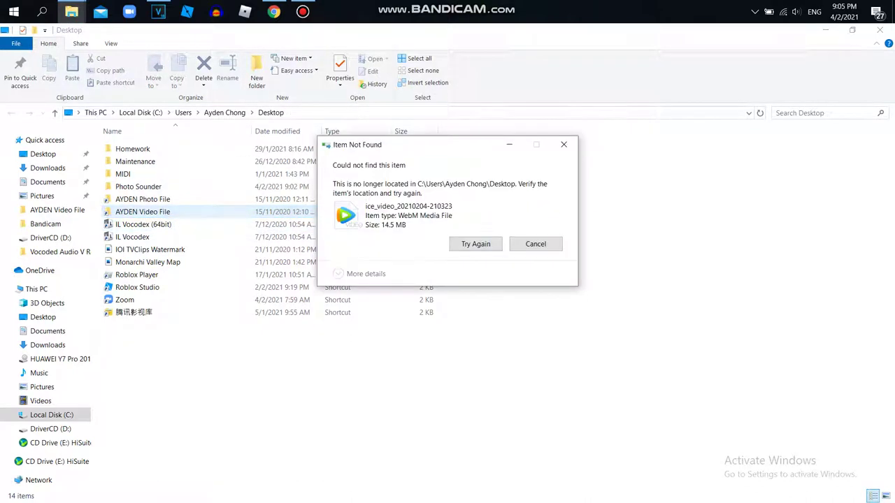
click(564, 145)
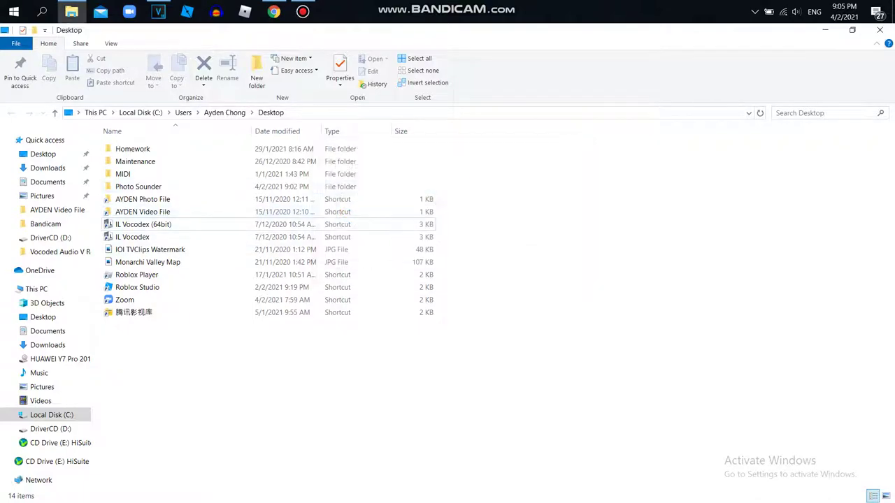
- Look for the misplaced recording in the linked video file folder by browsing its files and searching for "ice"
double_click(142, 212)
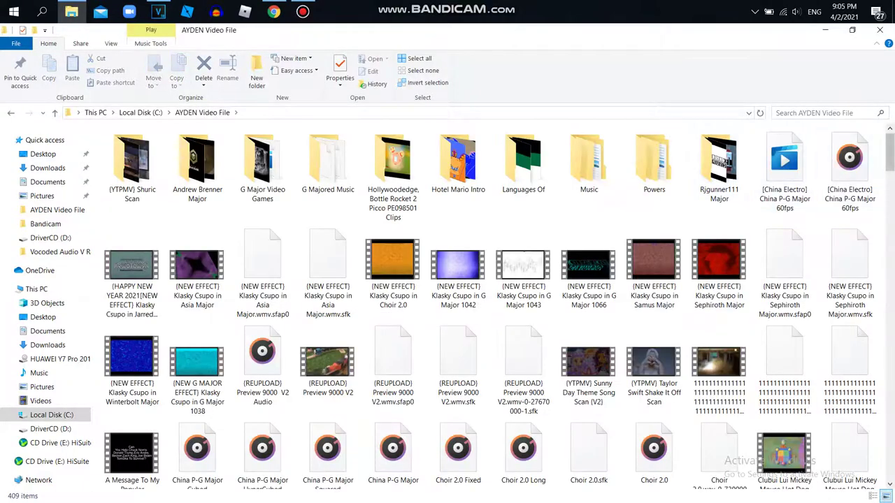
scroll(783, 161, down, 15)
scroll(783, 144, up, 3)
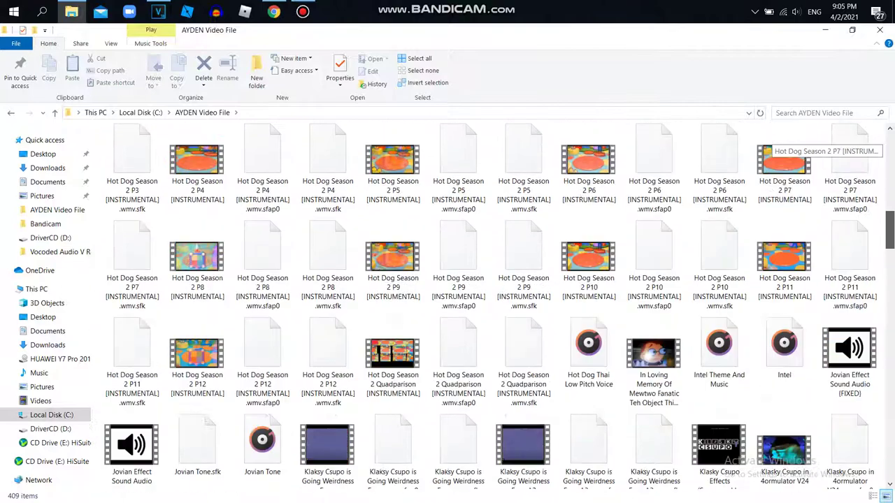
scroll(783, 144, down, 2)
scroll(782, 143, down, 1)
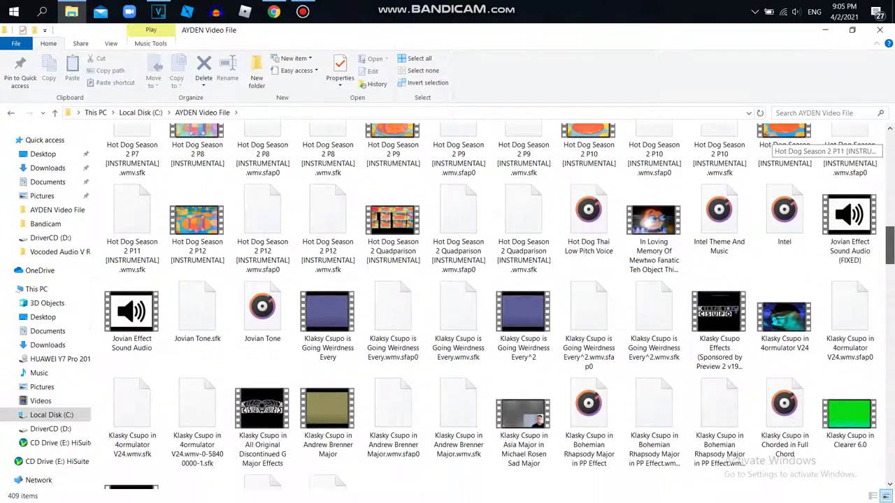
scroll(783, 144, down, 1)
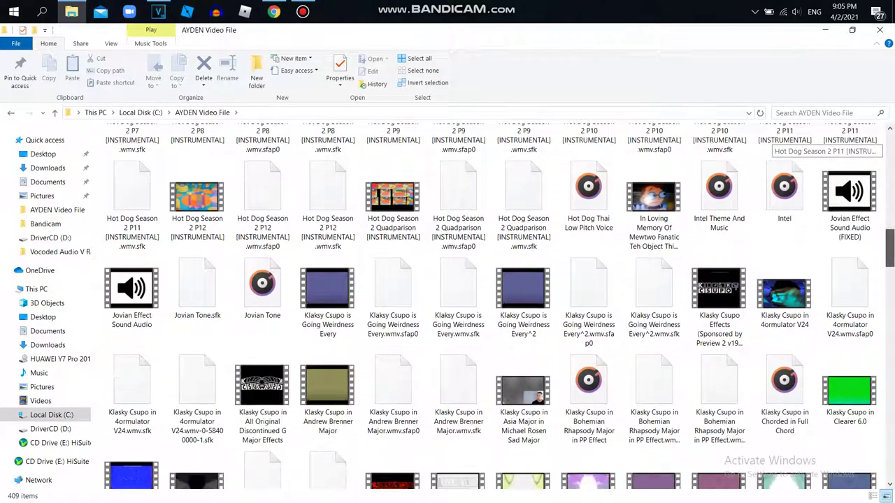
text(ice)
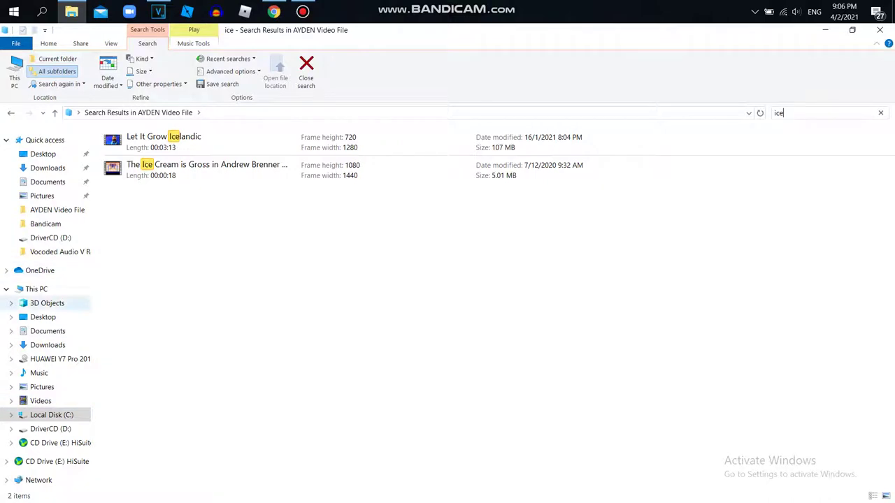
click(43, 317)
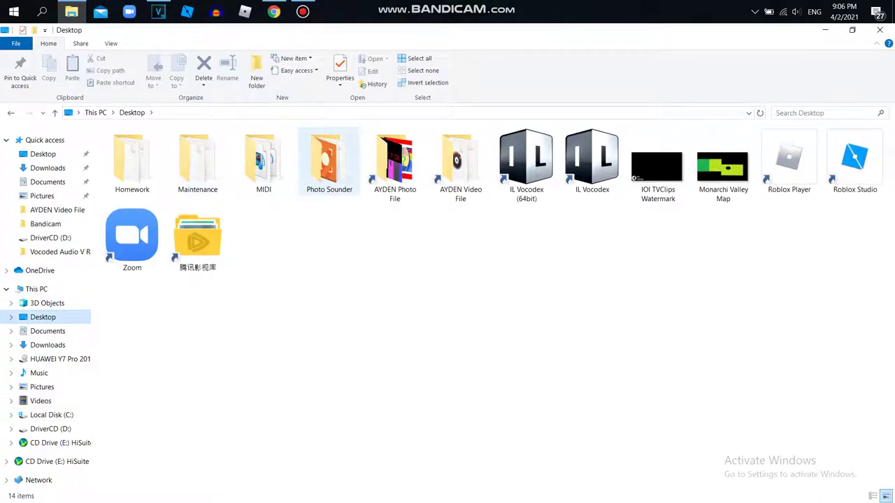
double_click(329, 162)
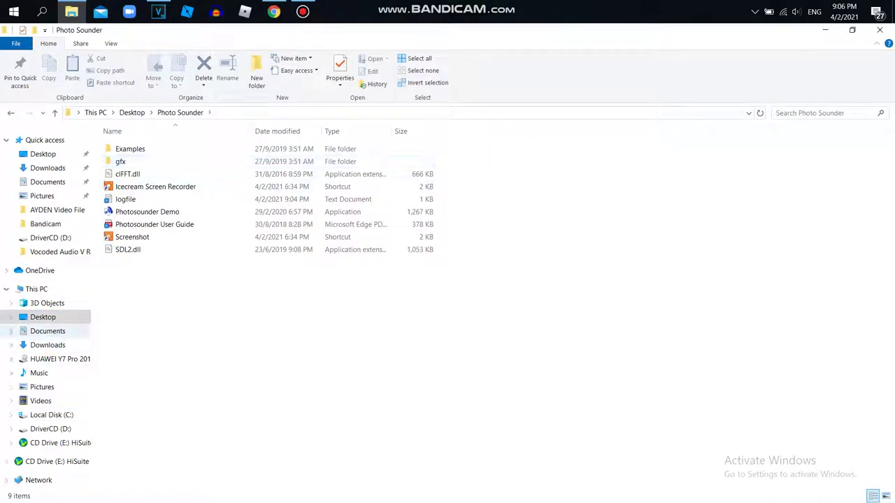
click(43, 317)
double_click(395, 167)
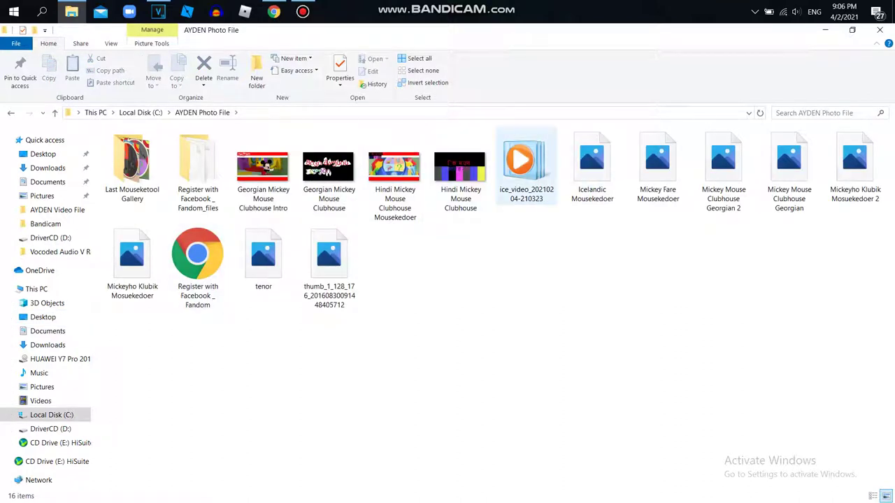
drag(524, 183, 42, 316)
click(43, 316)
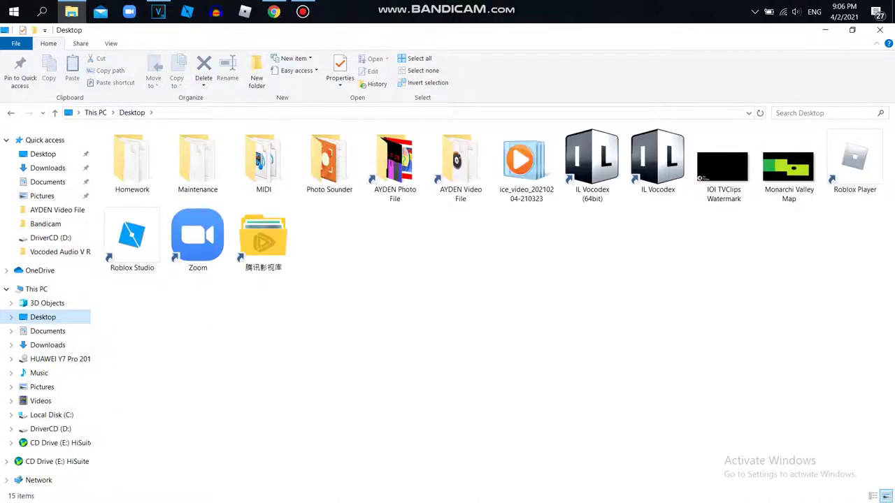
- Create a new folder named "Upside Down Effects" in the Desktop folder
right_click(286, 296)
mouse_move(349, 421)
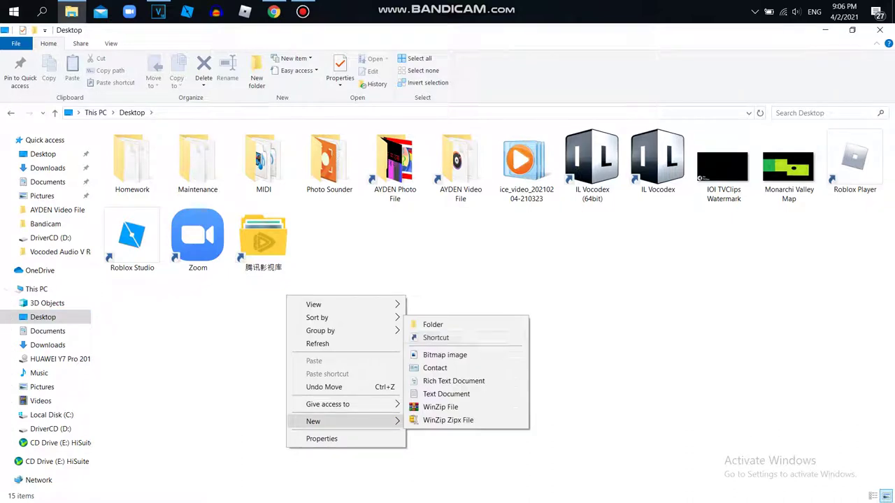
click(434, 324)
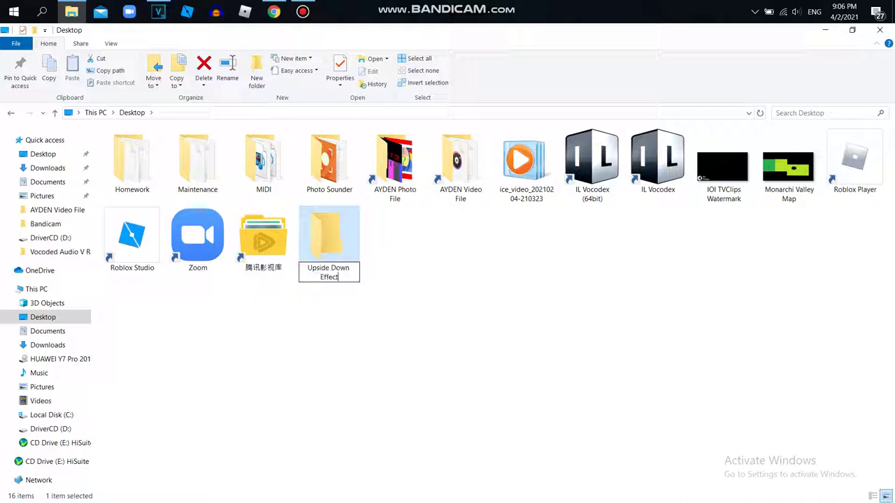
drag(525, 165, 327, 241)
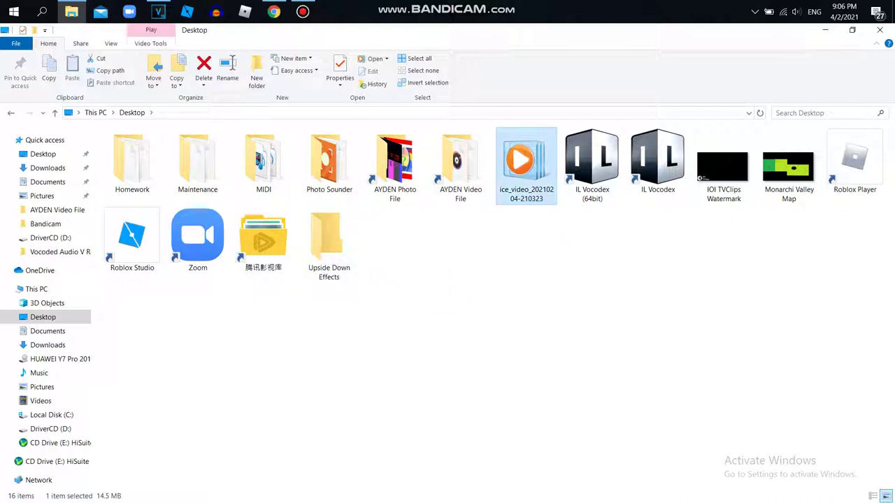
click(302, 12)
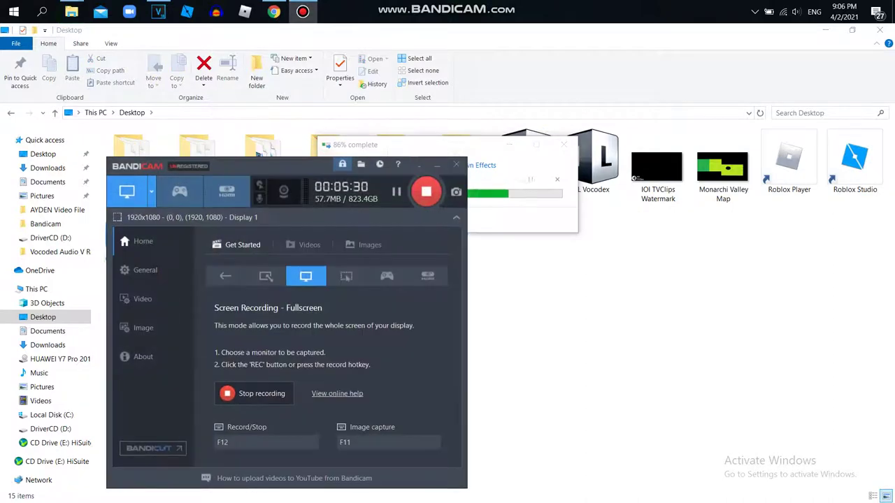
click(302, 11)
double_click(262, 238)
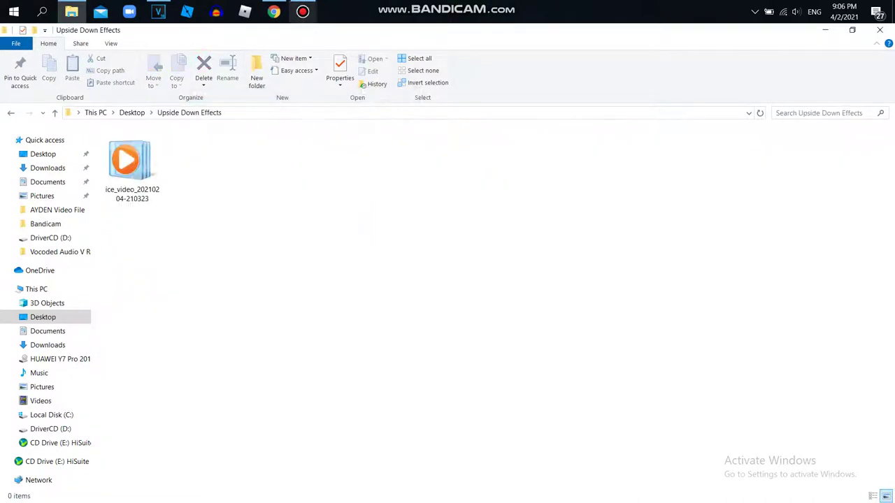
- Switch to Chrome and load ice_video_20210204-210323.webm from the Upside Down Effects folder into the online video converter
click(274, 11)
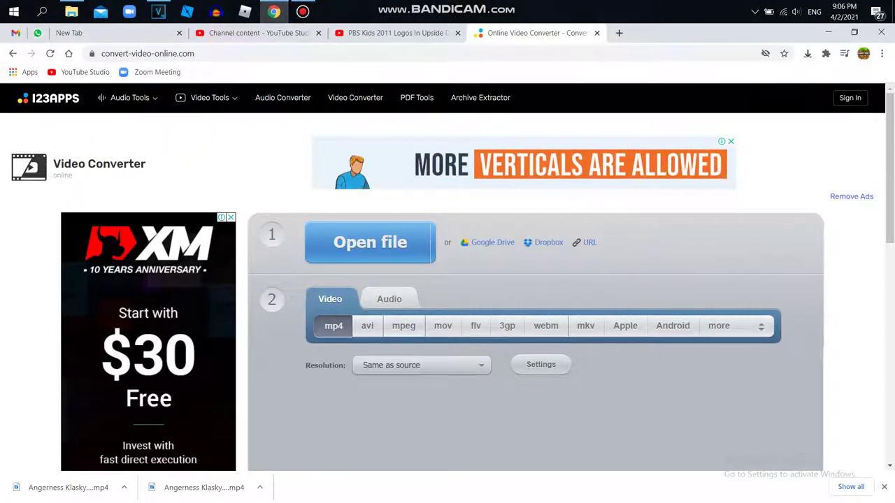
click(369, 242)
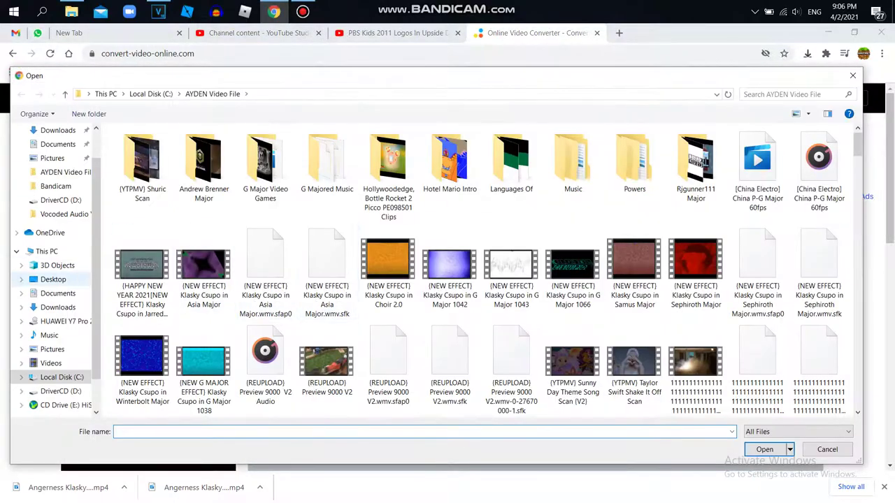
click(53, 279)
double_click(392, 165)
click(143, 165)
click(764, 450)
- Convert the recording to mp4 at the source resolution, download it and close the converter tab
drag(889, 182, 889, 220)
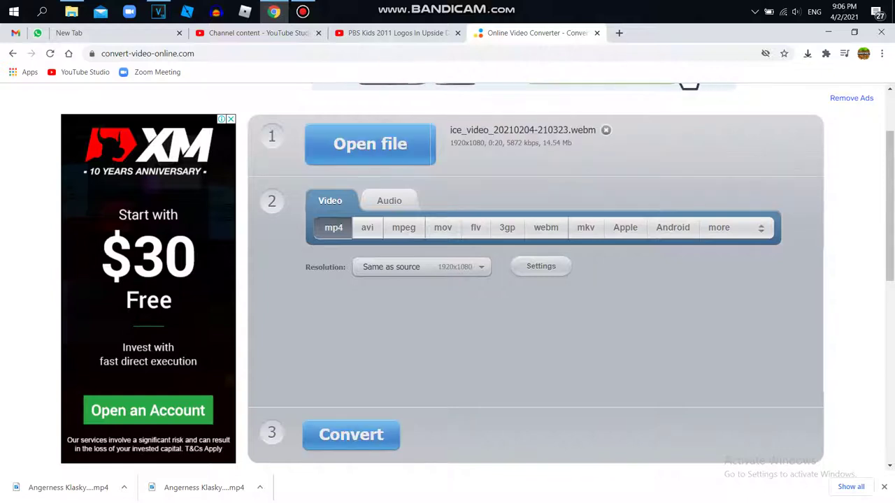
click(351, 435)
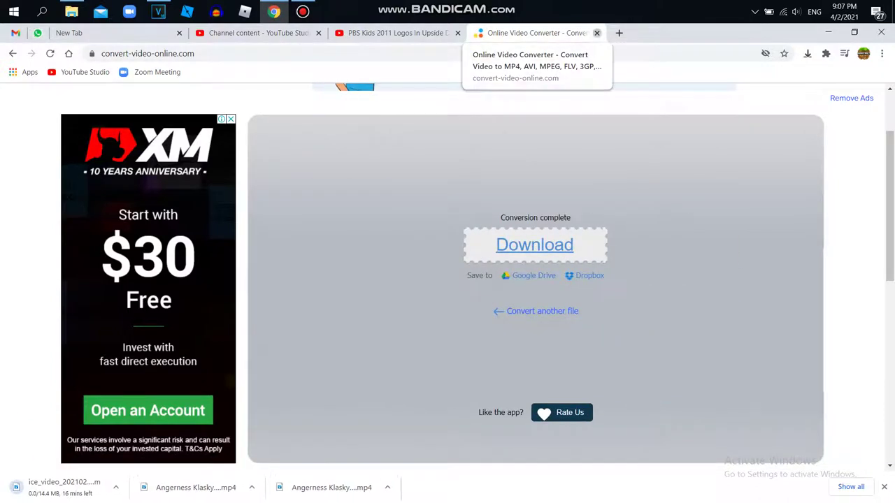
click(597, 32)
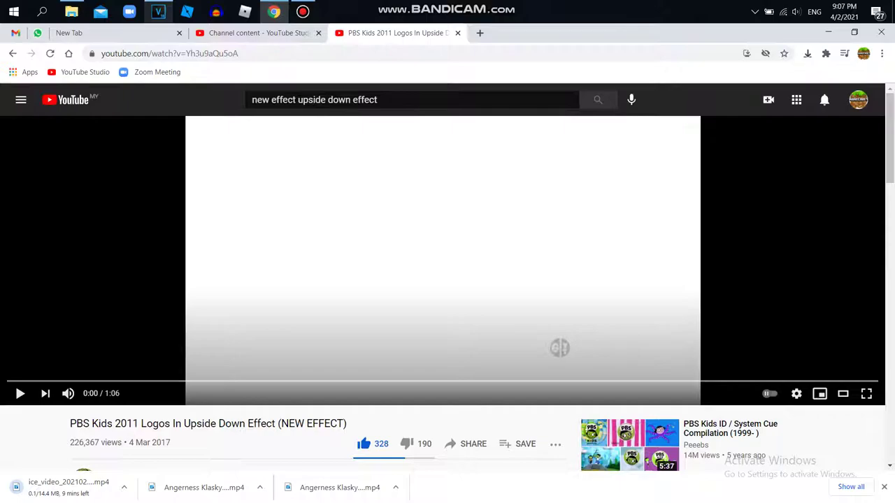
- Close the Upside Down Effects folder window and, in VEGAS Pro, place the timeline cursor after the logo clip at about 00:00:09;27
click(159, 12)
click(71, 11)
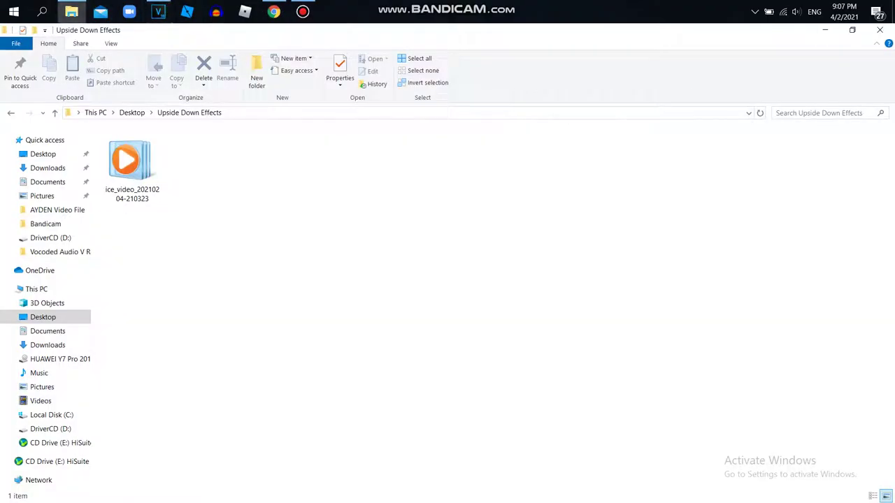
click(880, 30)
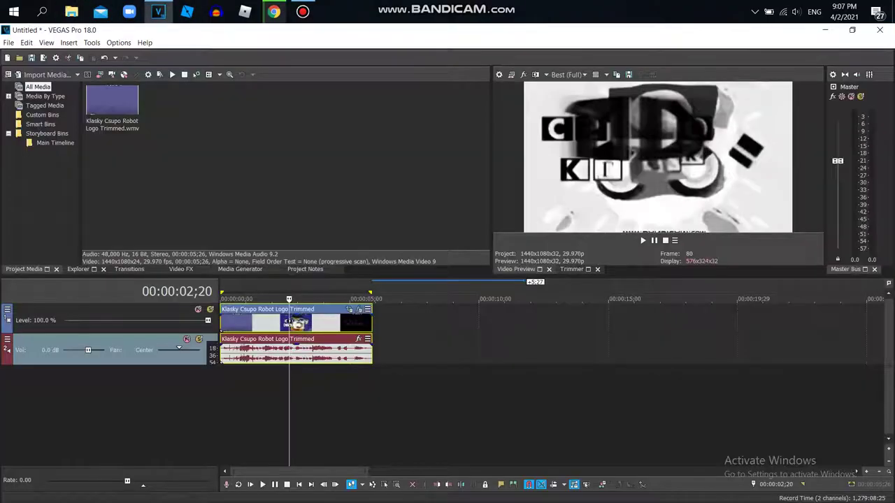
right_click(476, 354)
key(Escape)
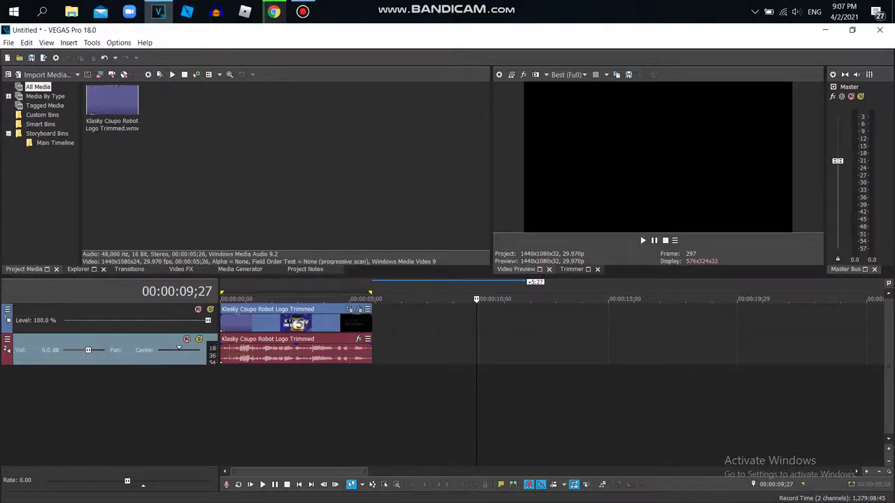
click(19, 57)
click(51, 88)
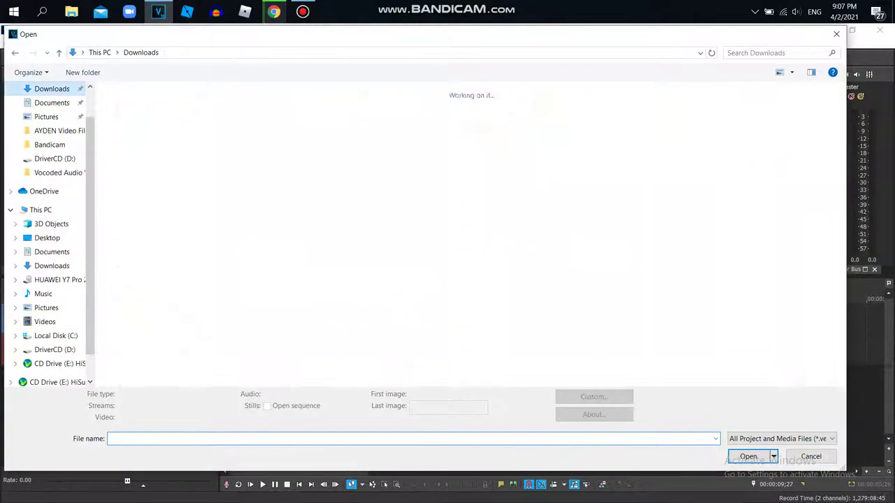
scroll(720, 130, down, 5)
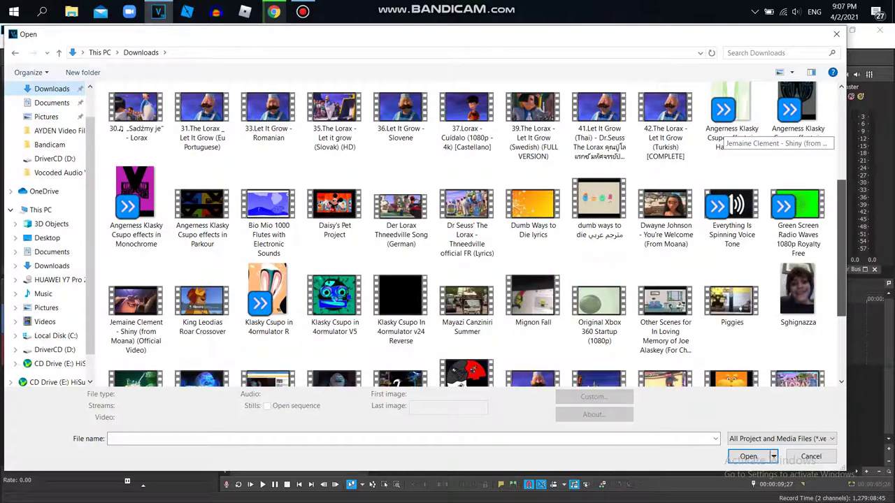
scroll(720, 130, down, 2)
scroll(720, 129, up, 3)
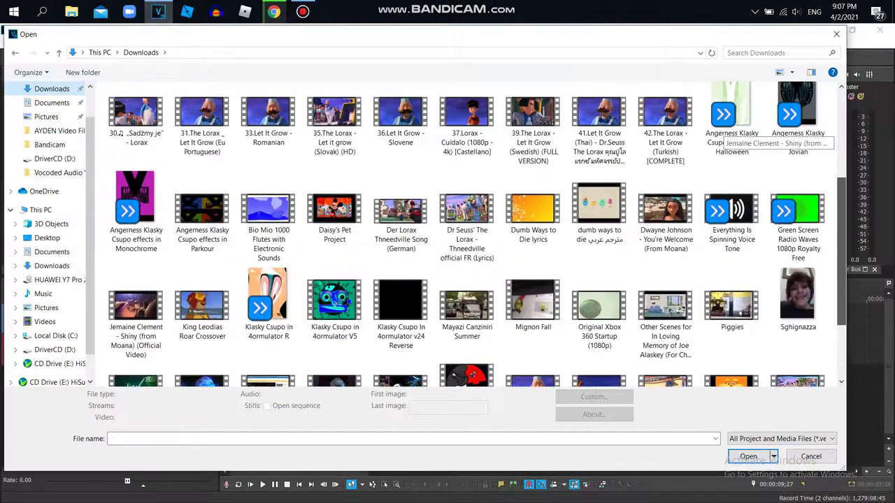
scroll(720, 129, down, 2)
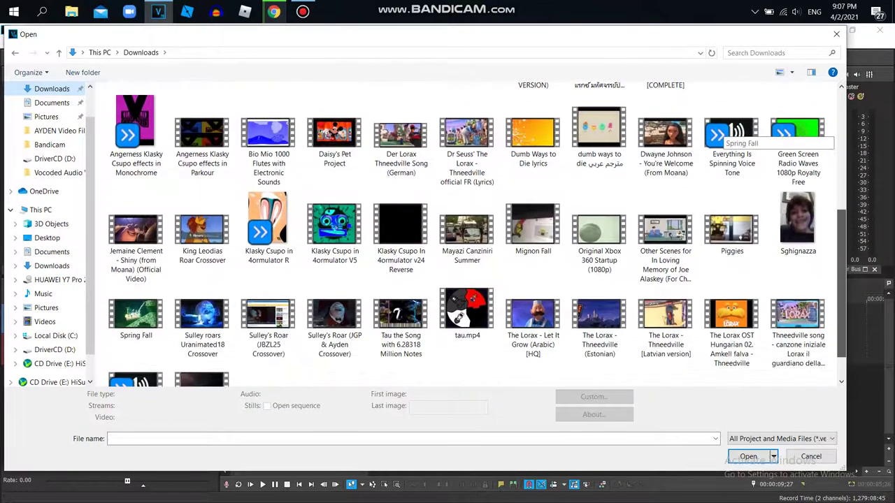
scroll(719, 130, down, 1)
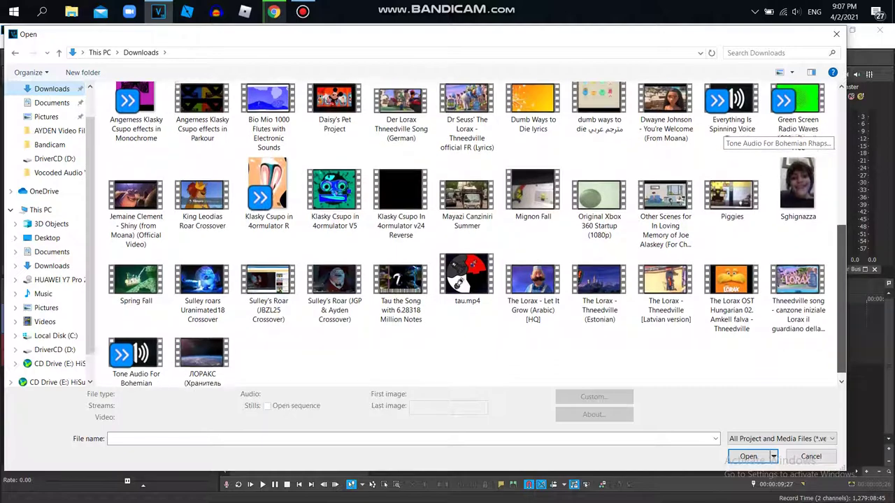
- Switch to Chrome, then pause and resume the ice_video mp4 download
click(273, 11)
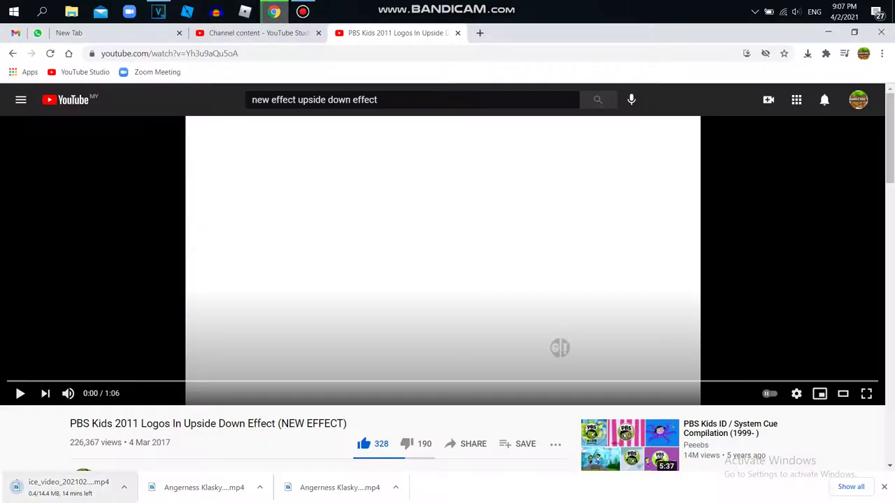
click(302, 11)
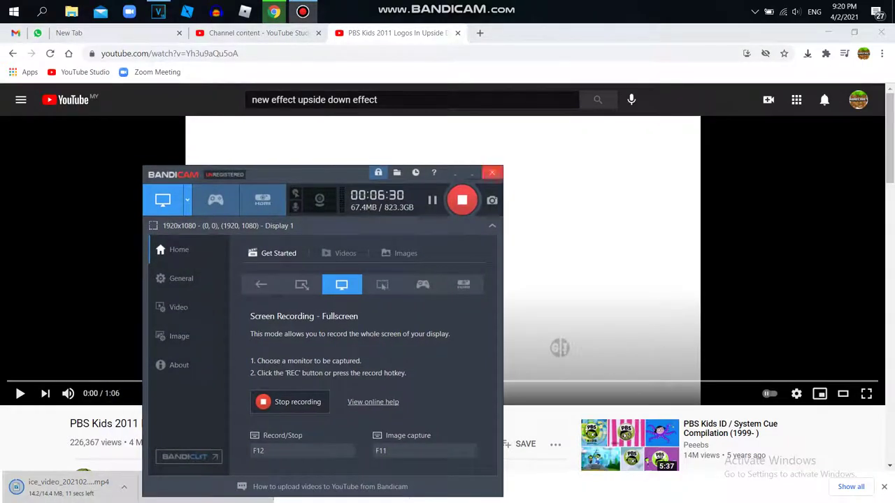
click(472, 173)
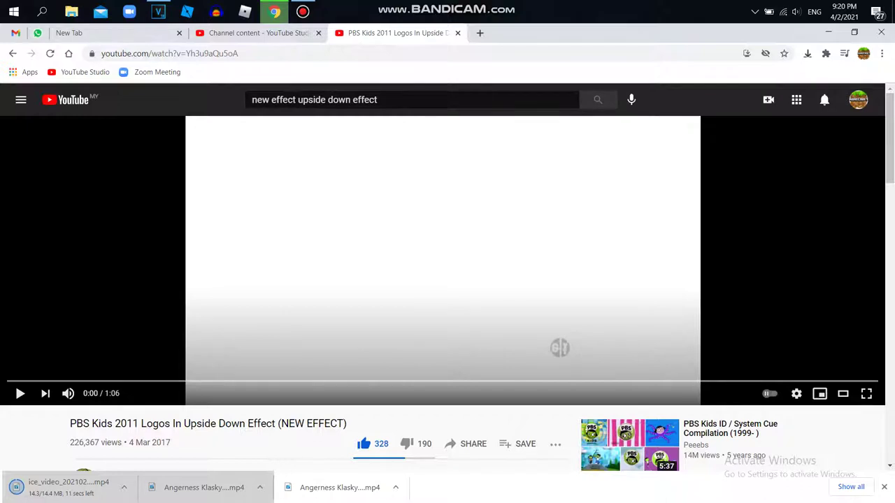
click(124, 487)
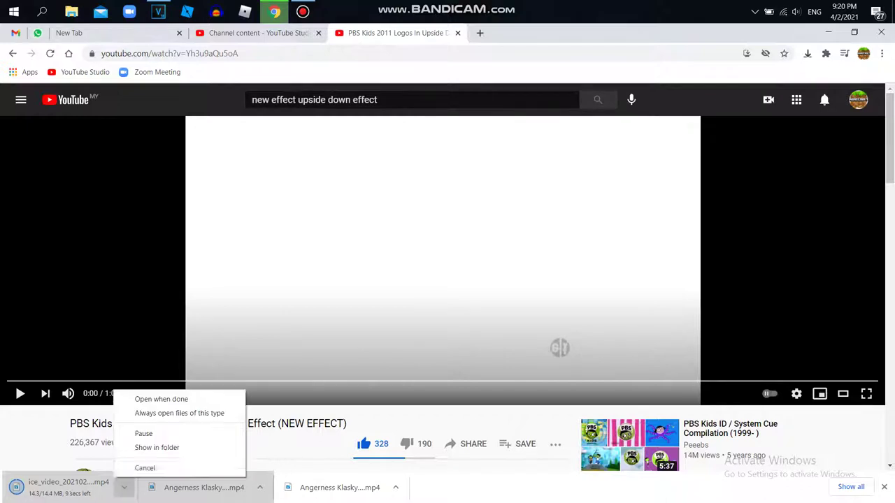
click(140, 432)
click(124, 488)
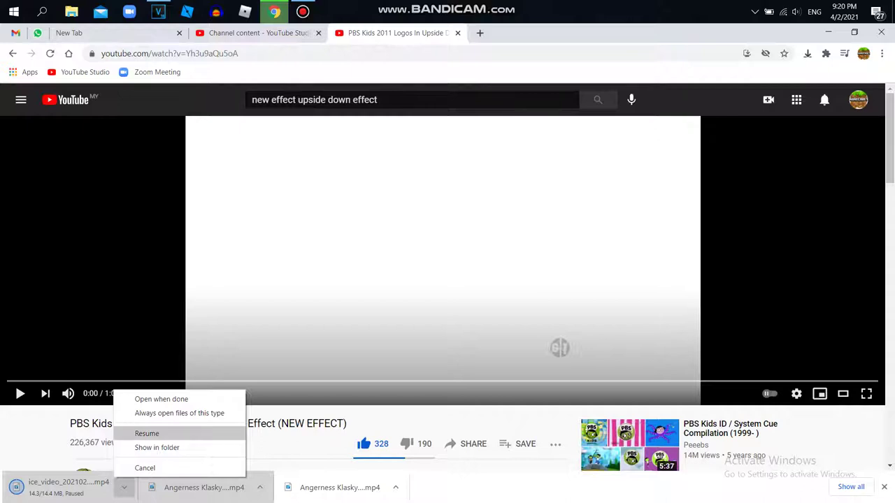
click(150, 433)
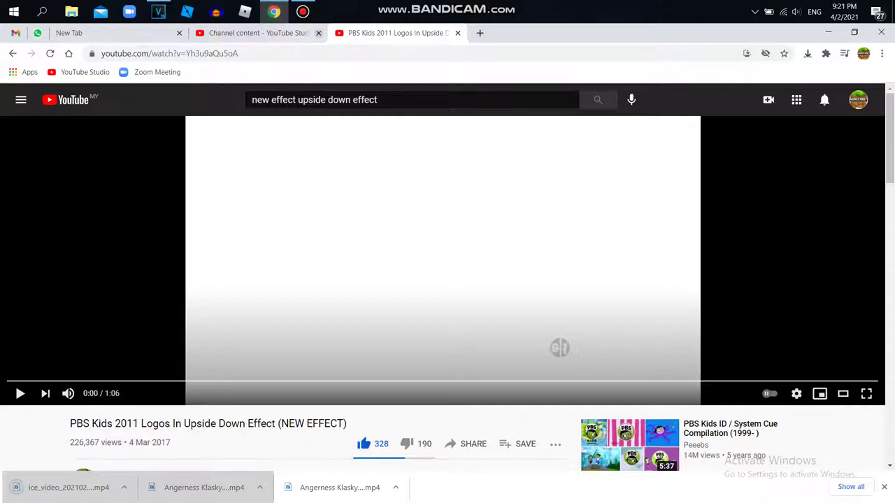
click(302, 12)
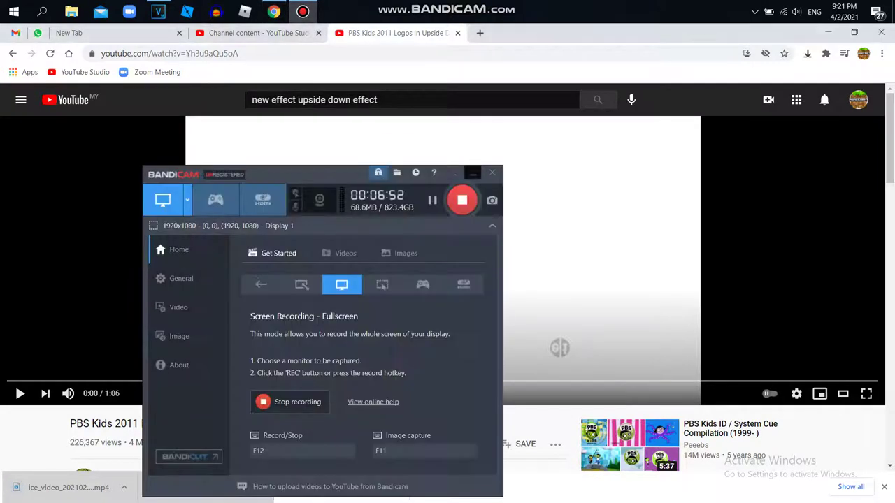
click(473, 173)
click(158, 11)
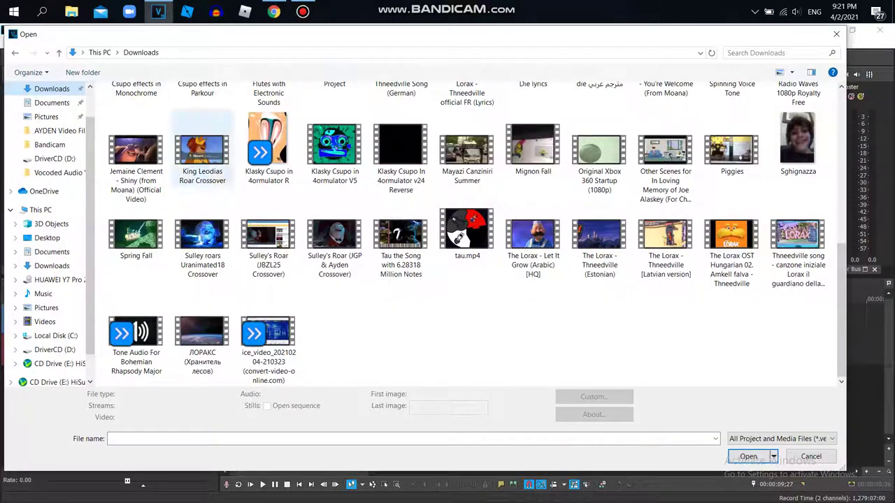
click(52, 102)
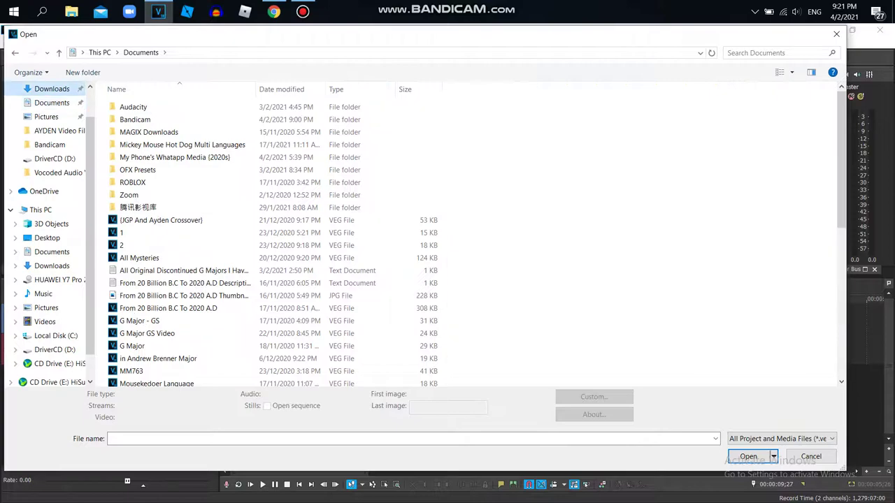
click(51, 88)
drag(842, 154, 842, 197)
scroll(727, 146, down, 5)
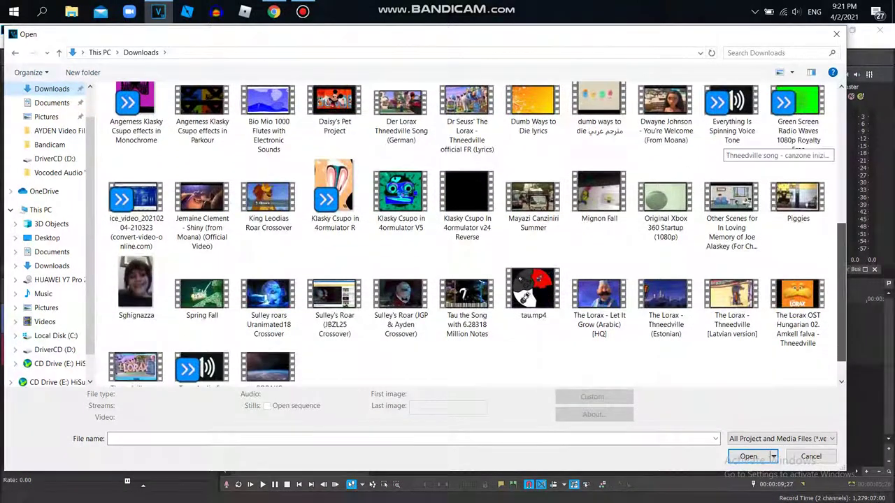
drag(842, 288, 842, 285)
double_click(136, 209)
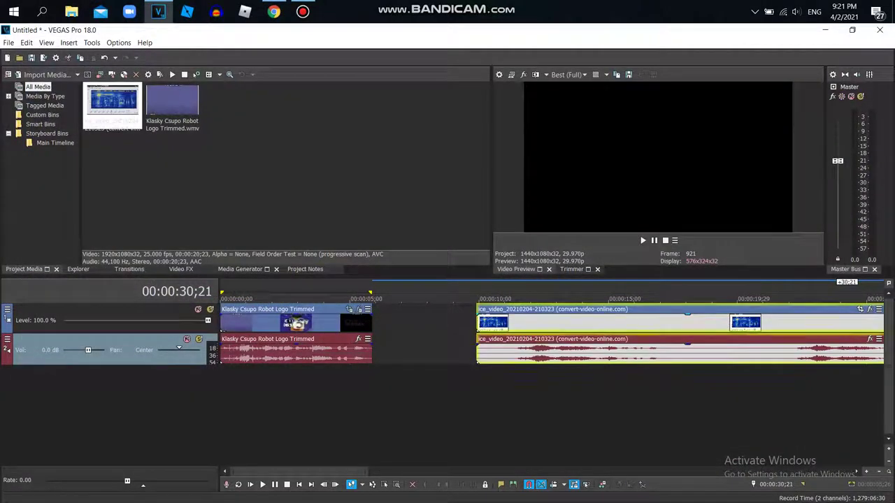
- Trim the start of the ice_video recording to about 00:00:22;08 and play the beginning of the remaining part
click(519, 351)
click(794, 352)
click(796, 352)
right_click(796, 352)
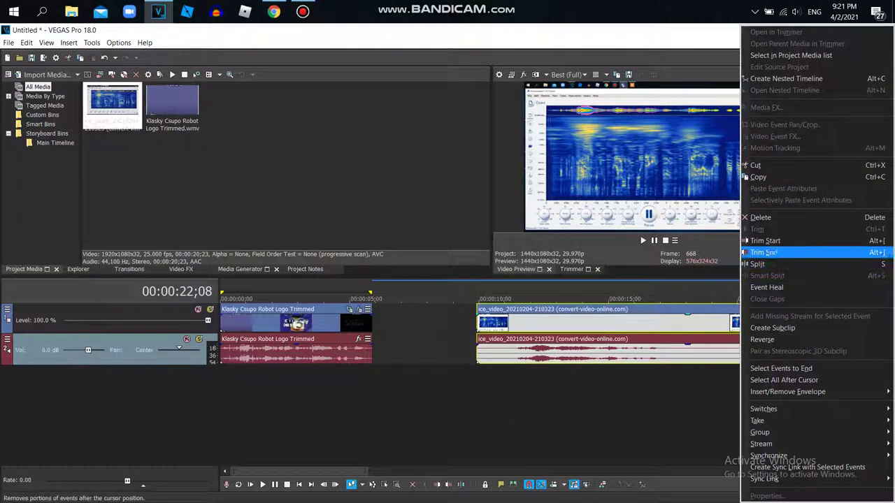
click(776, 241)
key(space)
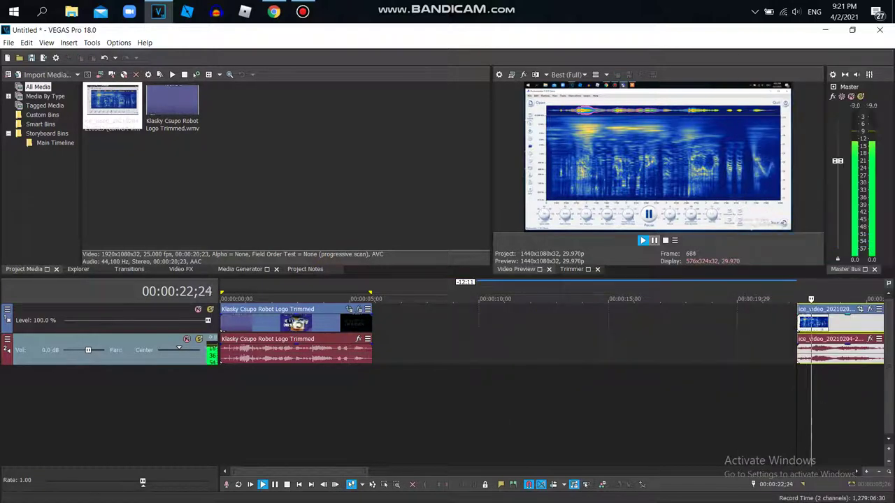
key(Return)
- Move the trimmed recording onto new tracks below the logo clip, starting at about 00:00:15;00, and delete its video track
drag(839, 352, 647, 413)
right_click(601, 377)
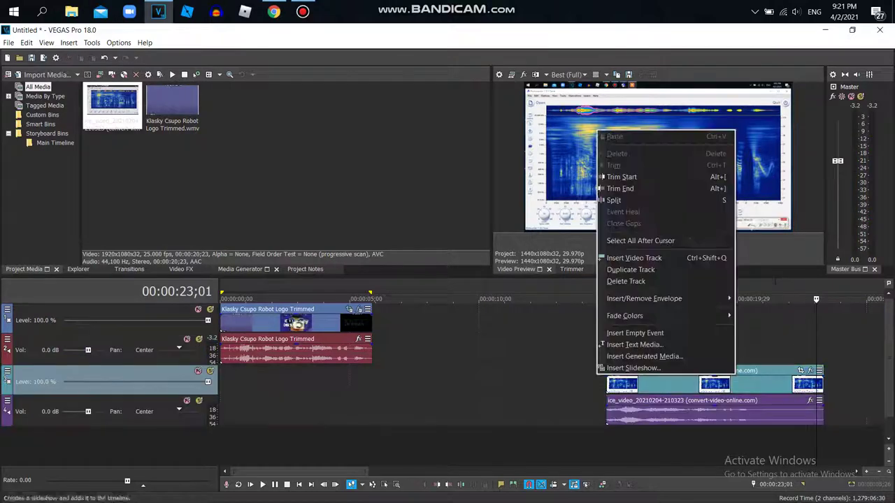
click(637, 282)
- Move the recording's audio to the start of the timeline beneath the logo clip and select its full length
double_click(297, 323)
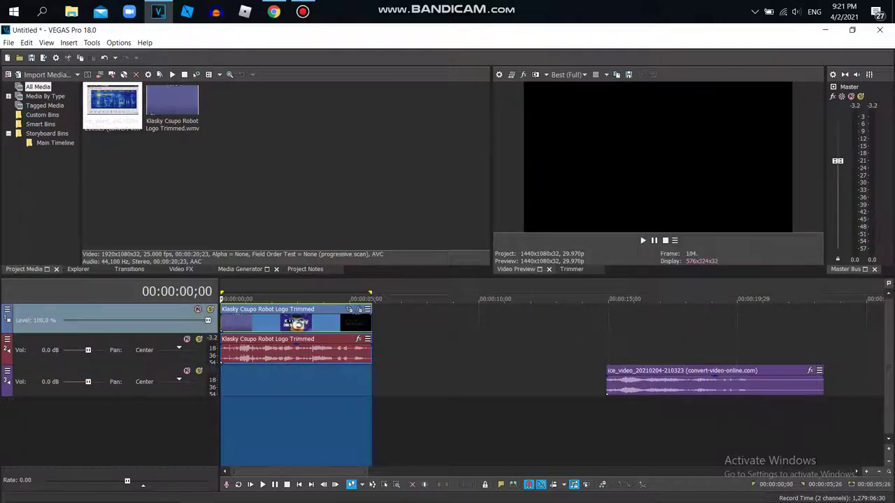
drag(699, 384, 314, 381)
drag(307, 472, 277, 472)
double_click(232, 385)
- Shift the recording's audio about one frame later on its track
key(Up)
key(Up)
key(Up)
key(Up)
key(Up)
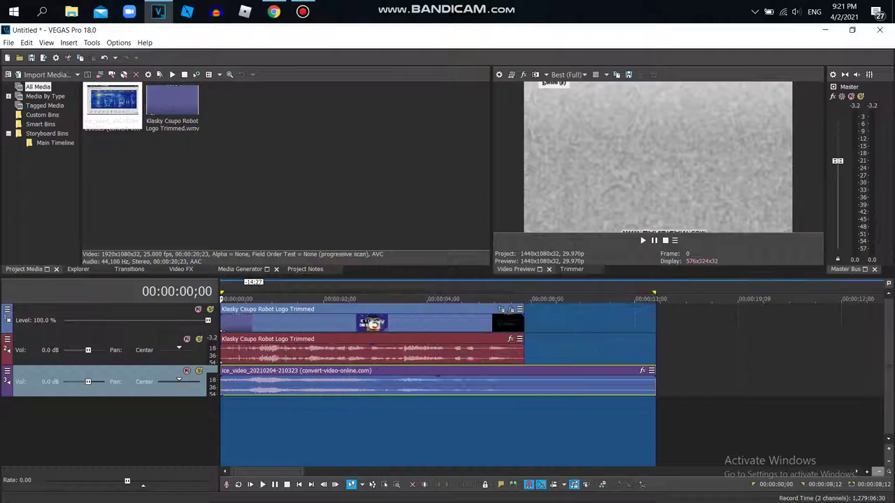
mouse_move(307, 383)
mouse_down()
mouse_move(324, 383)
mouse_move(304, 383)
mouse_up()
drag(239, 471, 264, 472)
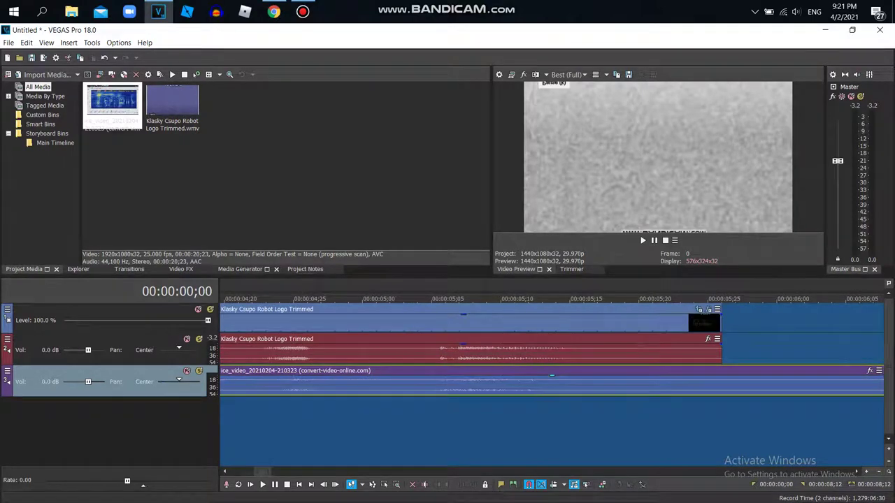
- Play the timeline from the start to about 00:00:04;00 to check the recording's audio against the logo clip
key(space)
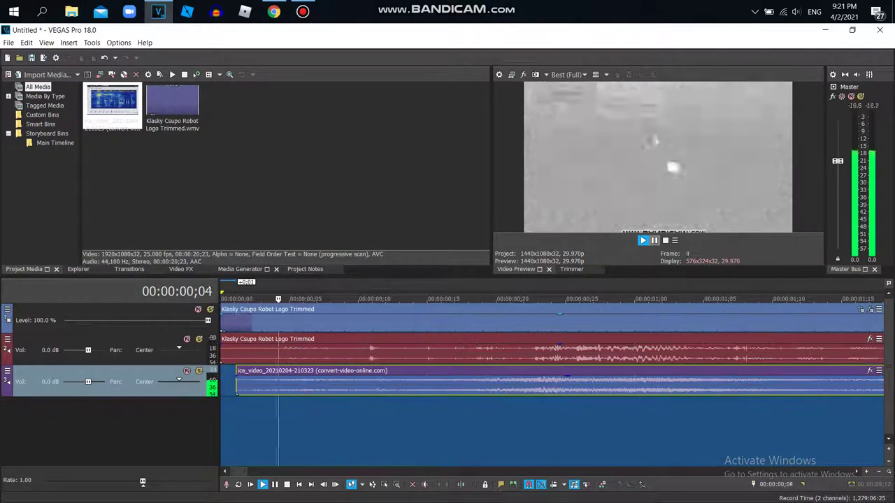
click(878, 471)
click(879, 472)
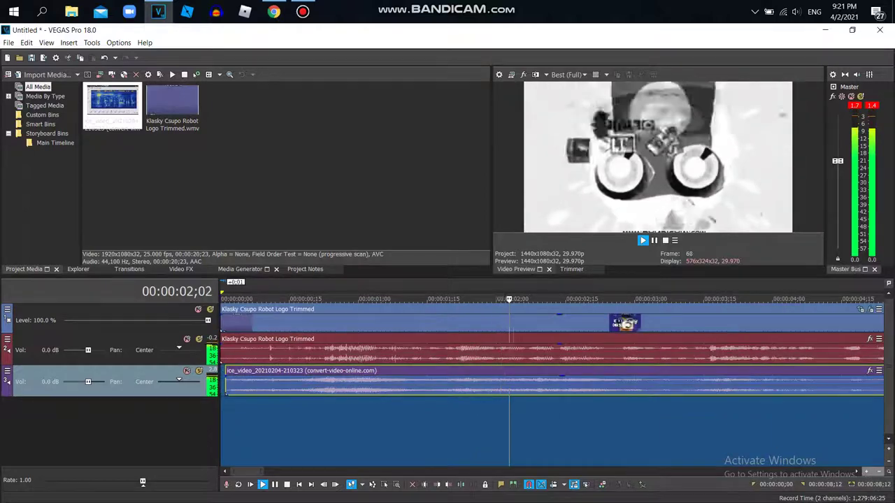
click(878, 472)
click(879, 472)
key(Return)
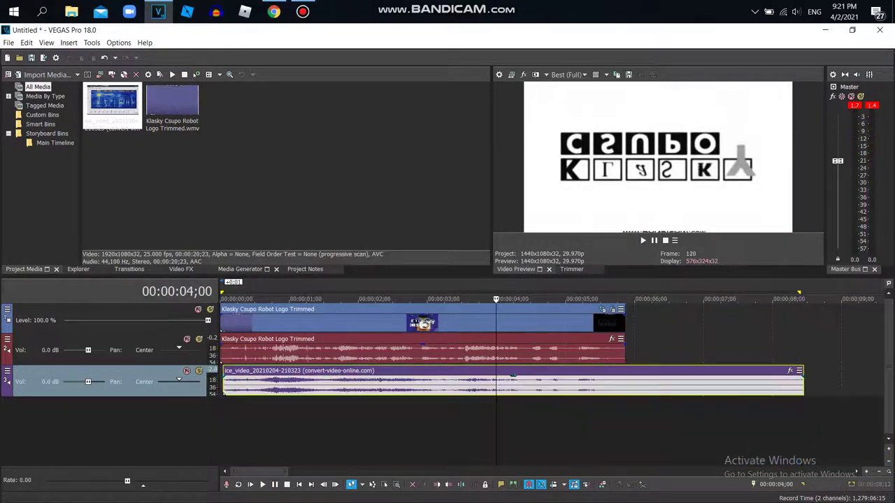
- Nudge the recording's audio back and forth to line it up with the logo's audio, and play on to about 00:00:04;17
key(KP_6)
key(KP_4)
key(KP_6)
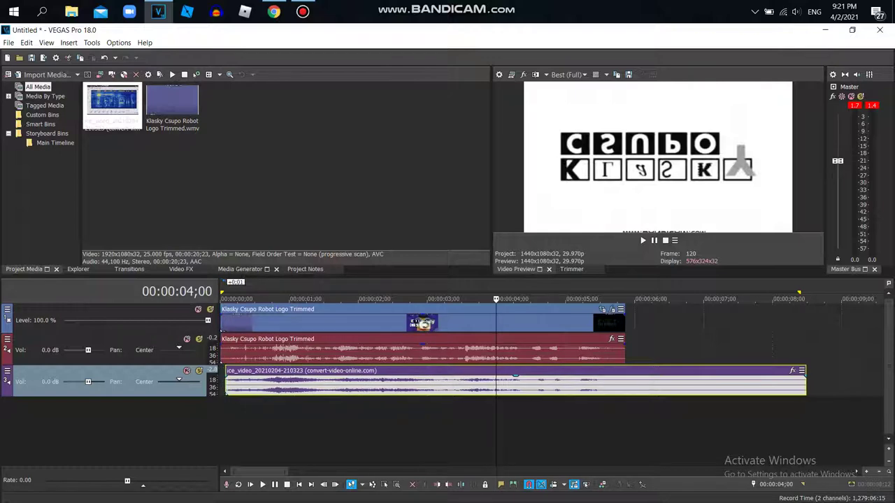
key(KP_4)
key(KP_6)
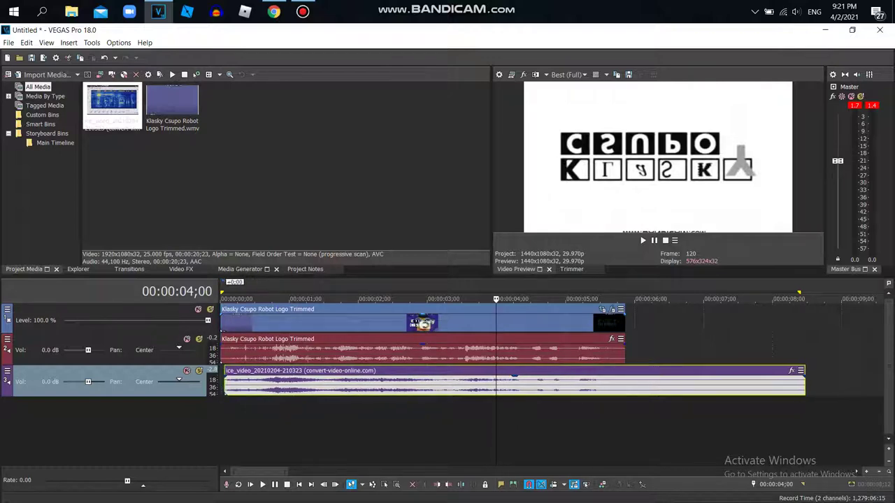
key(space)
- Fine-tune the recording's audio position with small nudges, comparing both waveforms around 00:00:04;17
scroll(552, 381, up, 5)
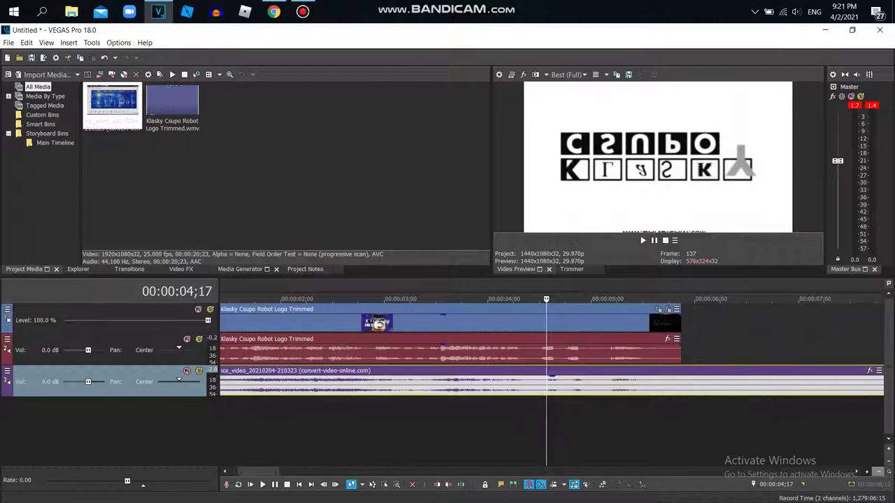
key(KP_4)
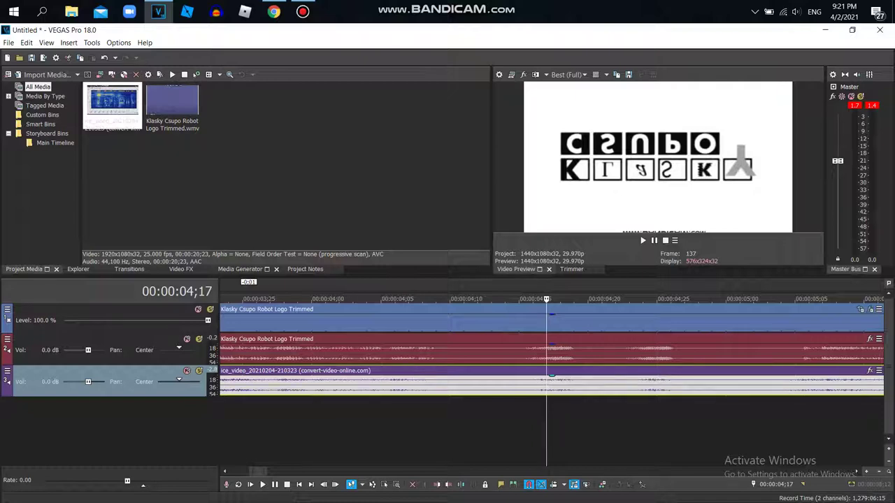
key(KP_6)
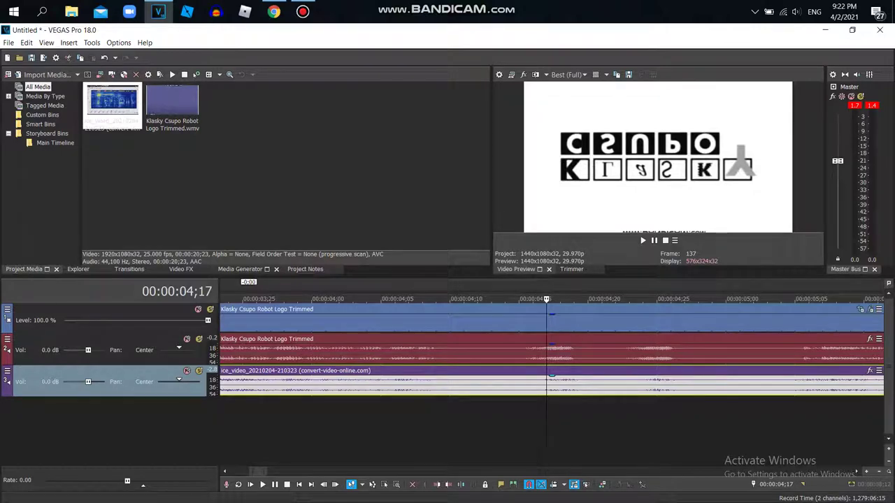
click(878, 472)
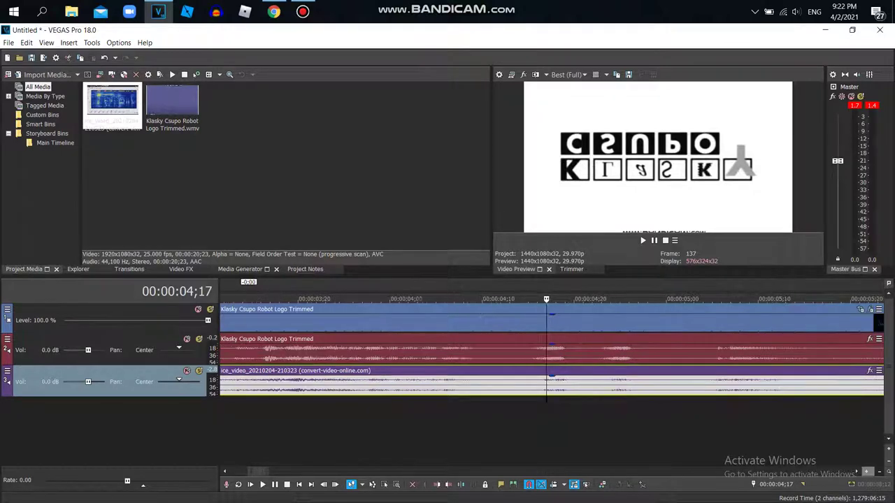
click(879, 471)
click(878, 472)
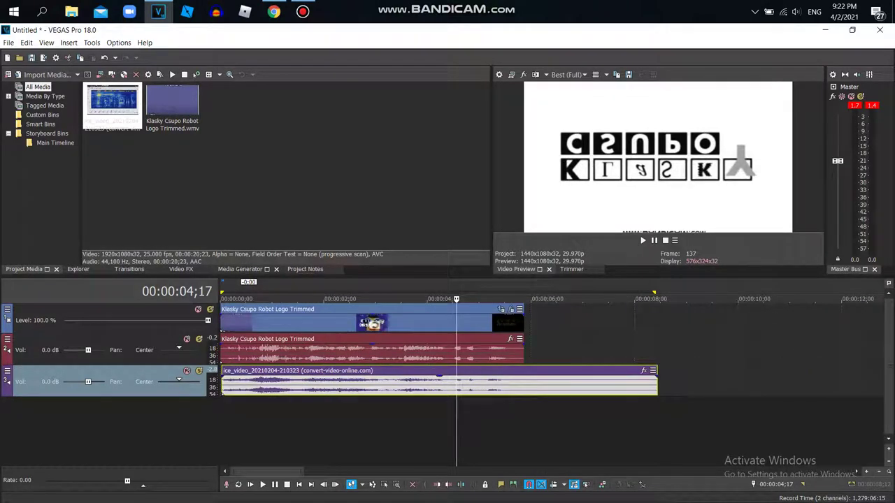
- Trim the end of the recording's audio to match the logo clip and delete the logo's original audio track
drag(656, 381, 523, 381)
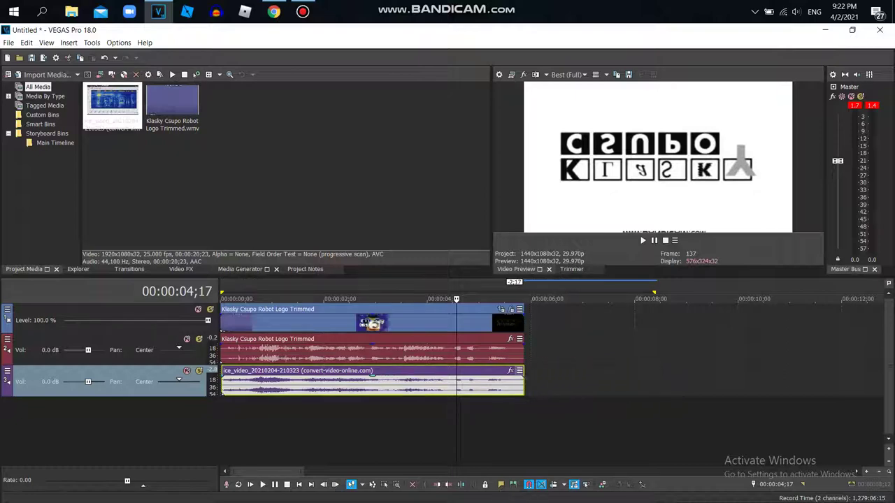
right_click(549, 345)
click(582, 264)
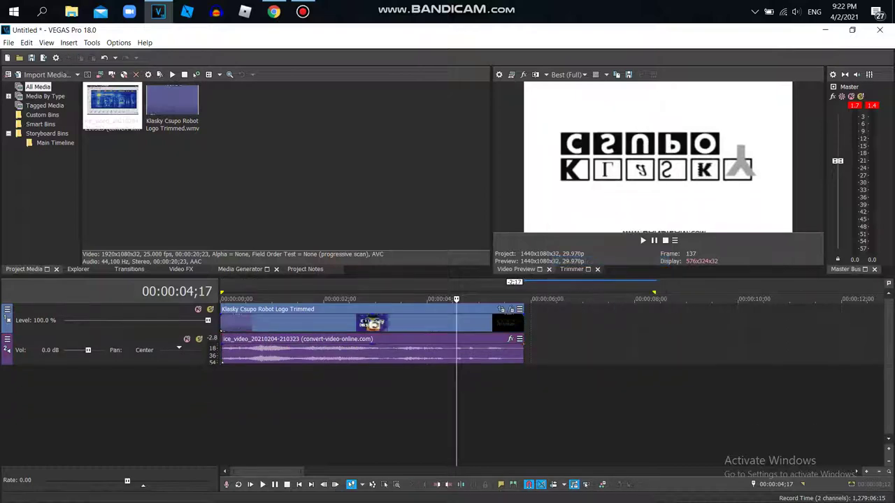
- Set the time selection to the full length of the trimmed audio event and play it back with the flipped logo
double_click(447, 353)
key(space)
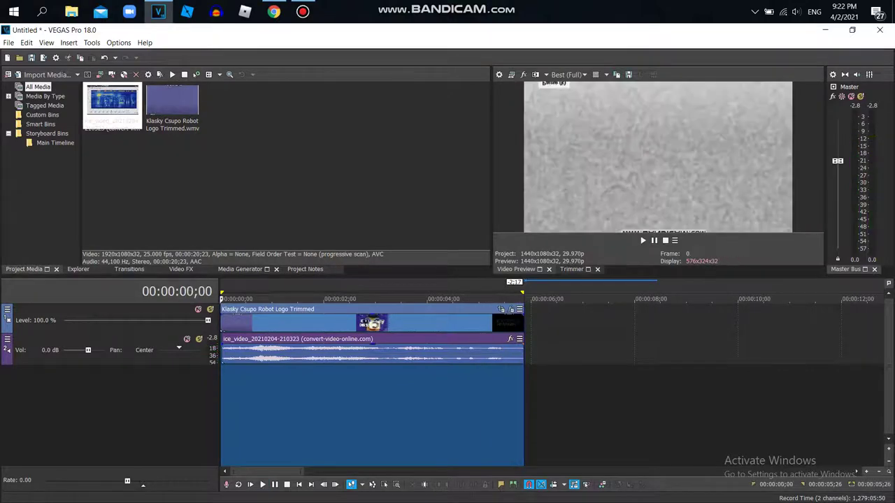
key(space)
- Render the selection as Windows Media Video V11 with the 20 Mbps HD 1080-30p Video template, named "Klasky Csupo in Upside Down Effect"
click(8, 43)
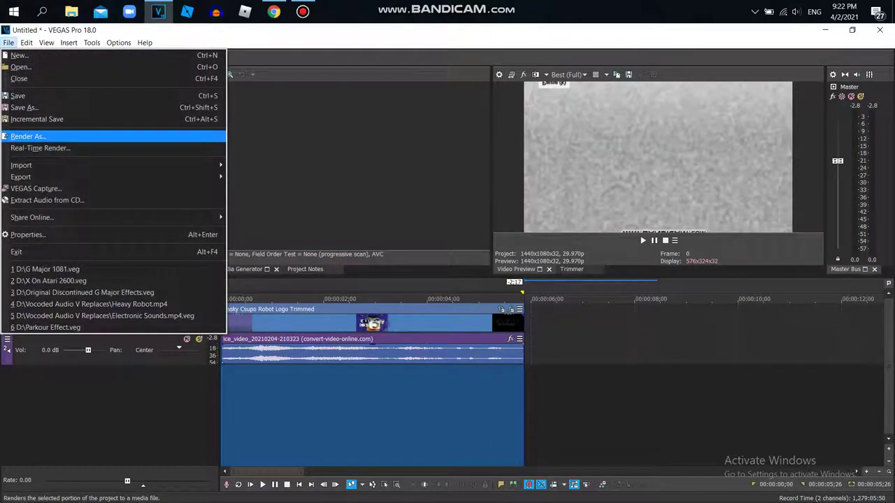
click(28, 136)
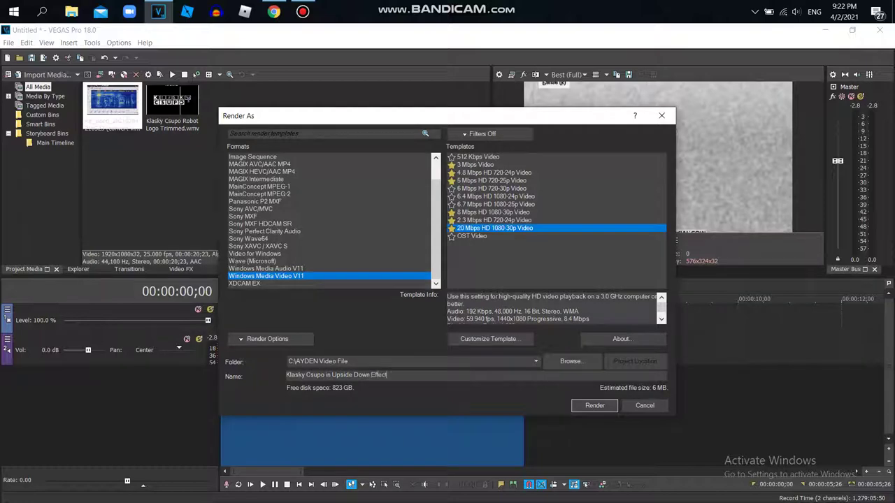
key(Return)
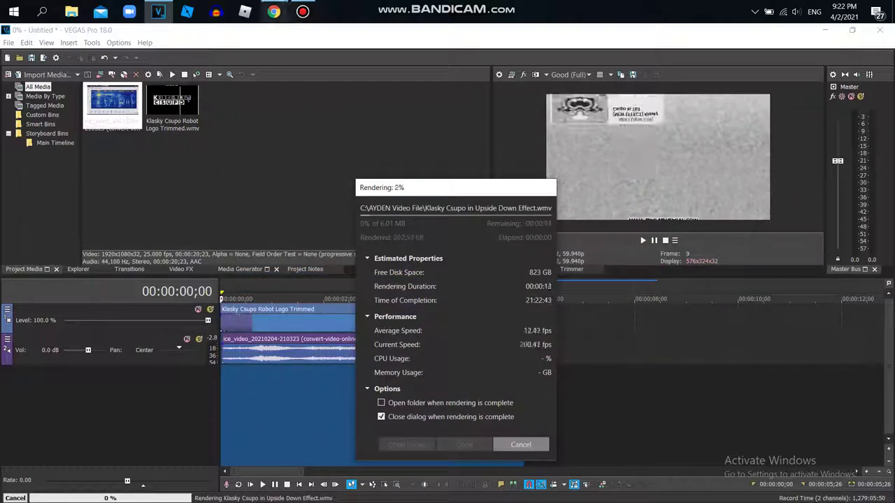
click(302, 11)
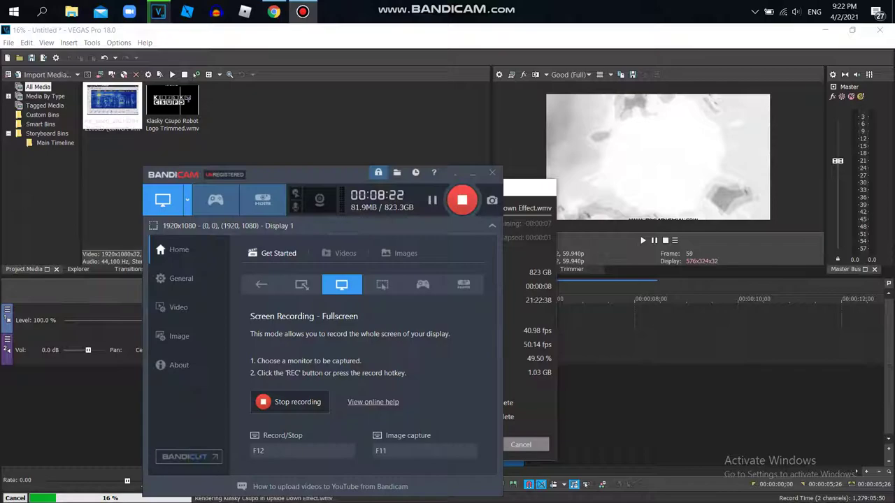